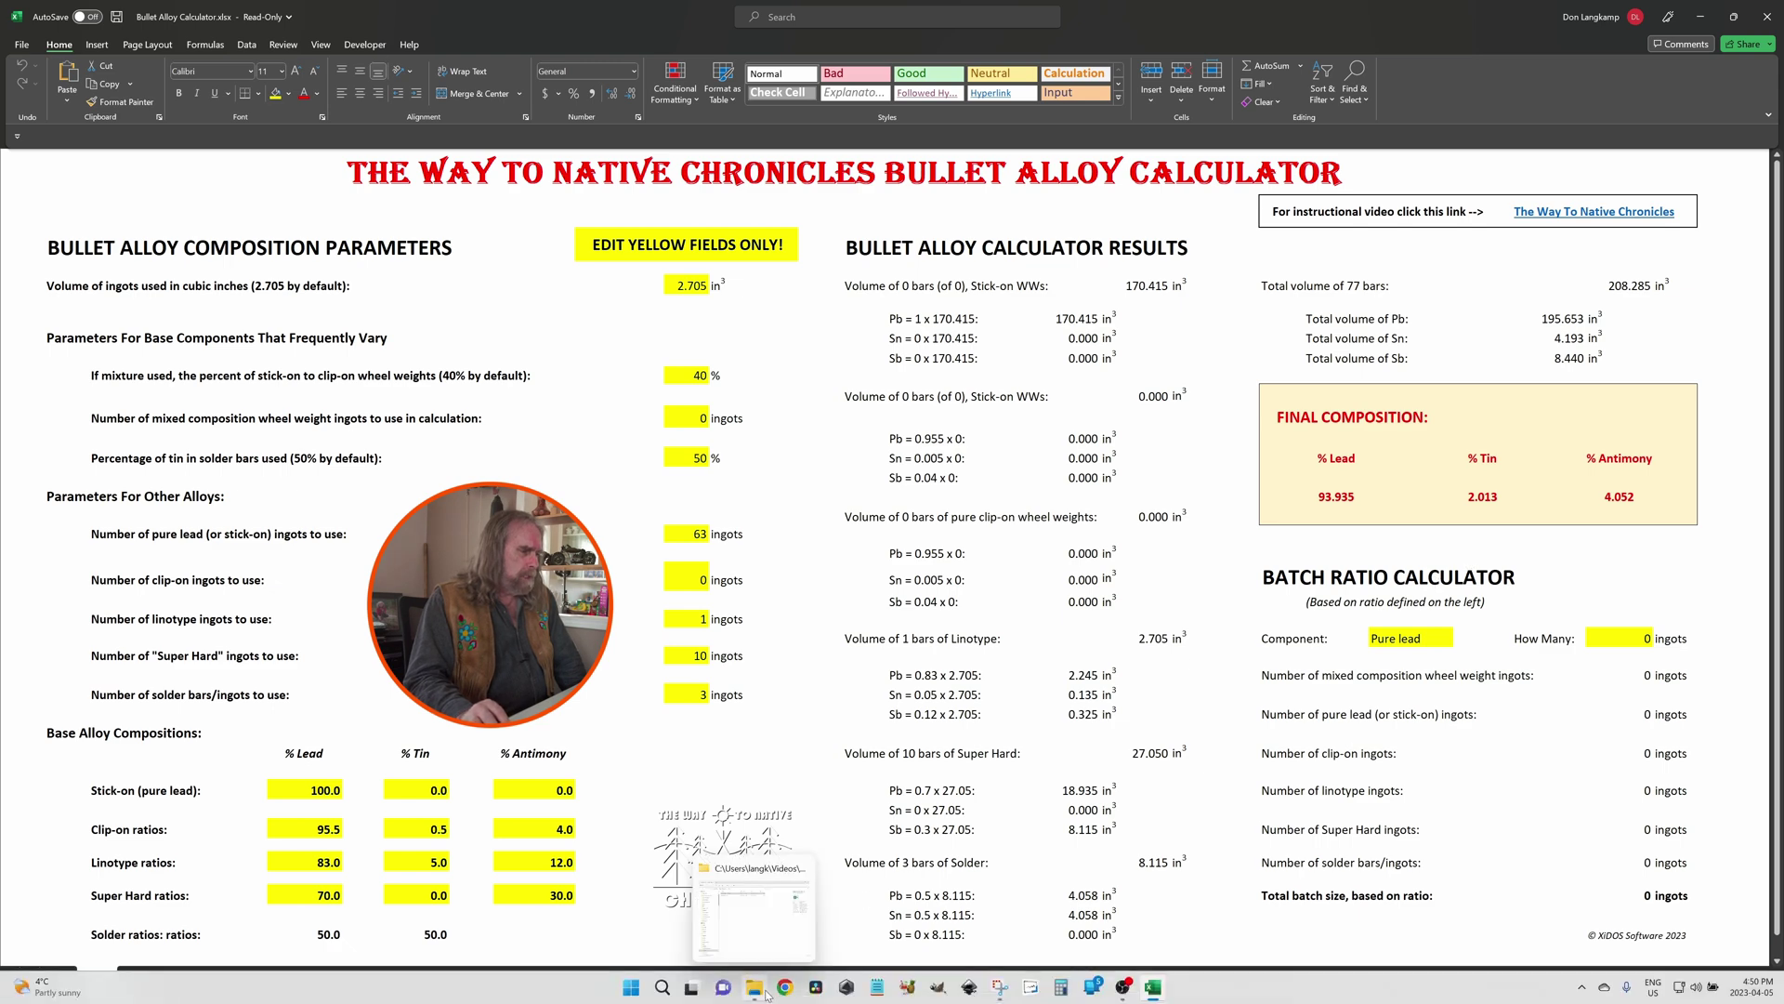
Review the file properties of Bullet Alloy Calculator.xlsx, then minimize File Explorer to show the spreadsheet.
{"action": "left_click", "coordinate": [754, 987]}
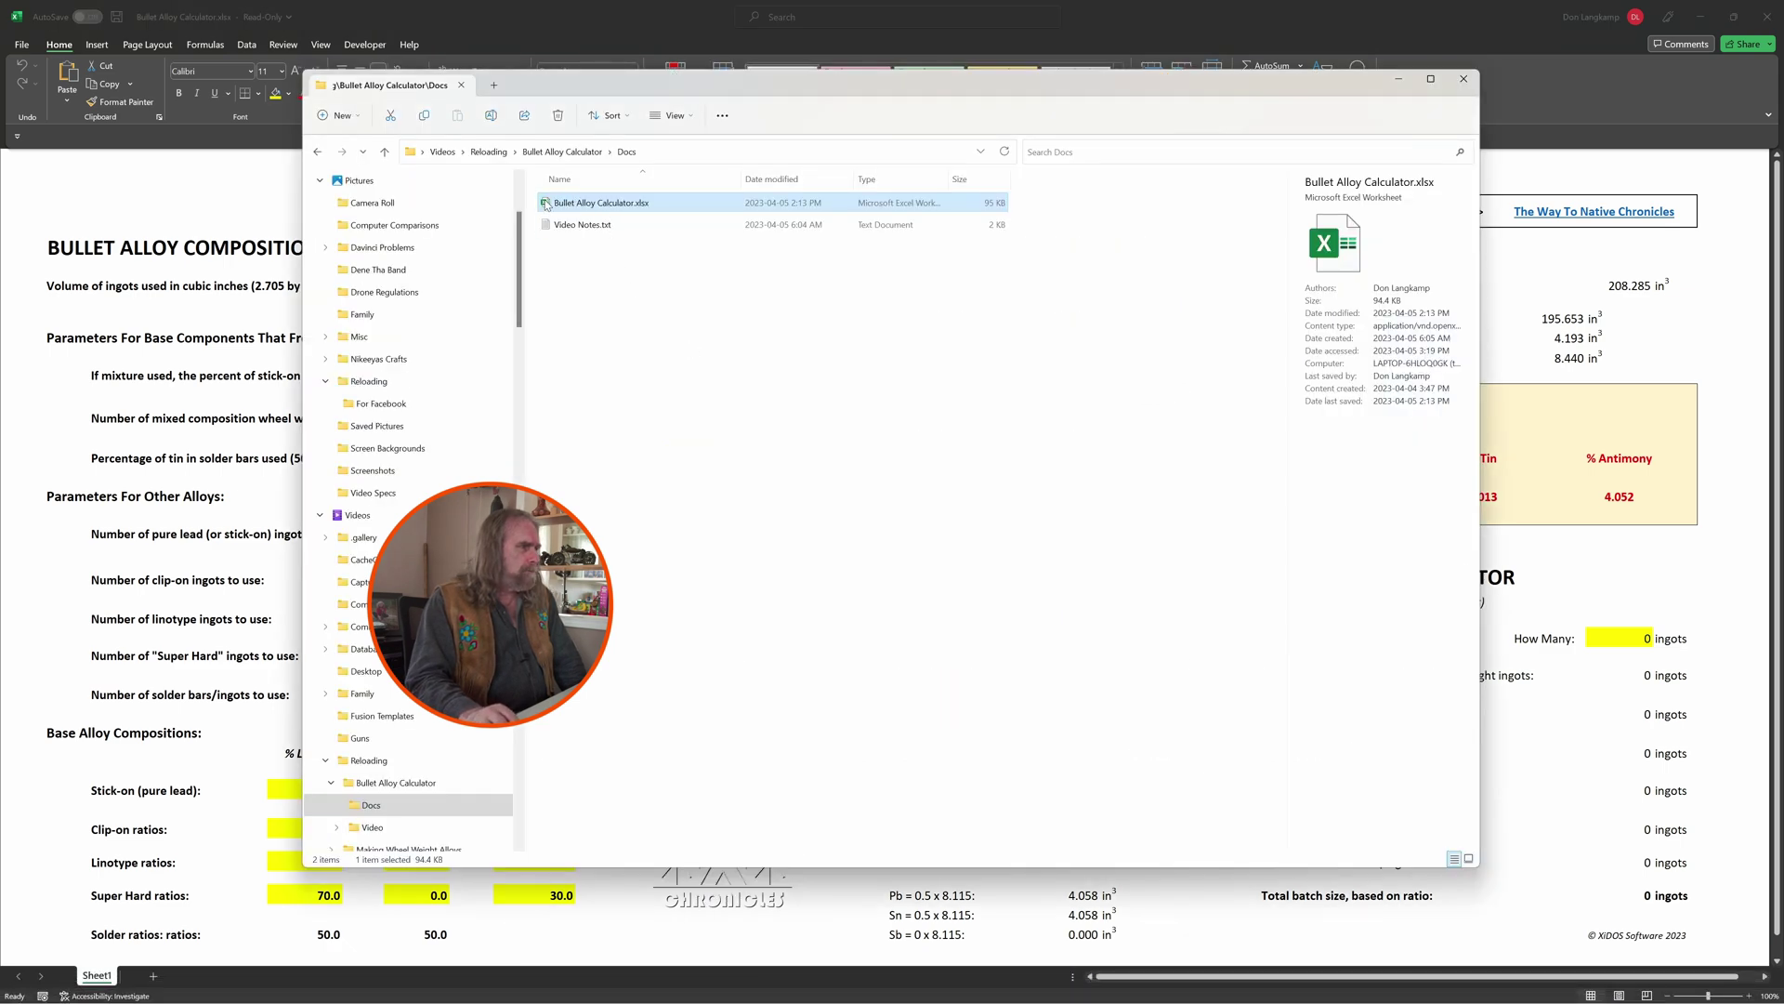
{"action": "right_click", "coordinate": [548, 207]}
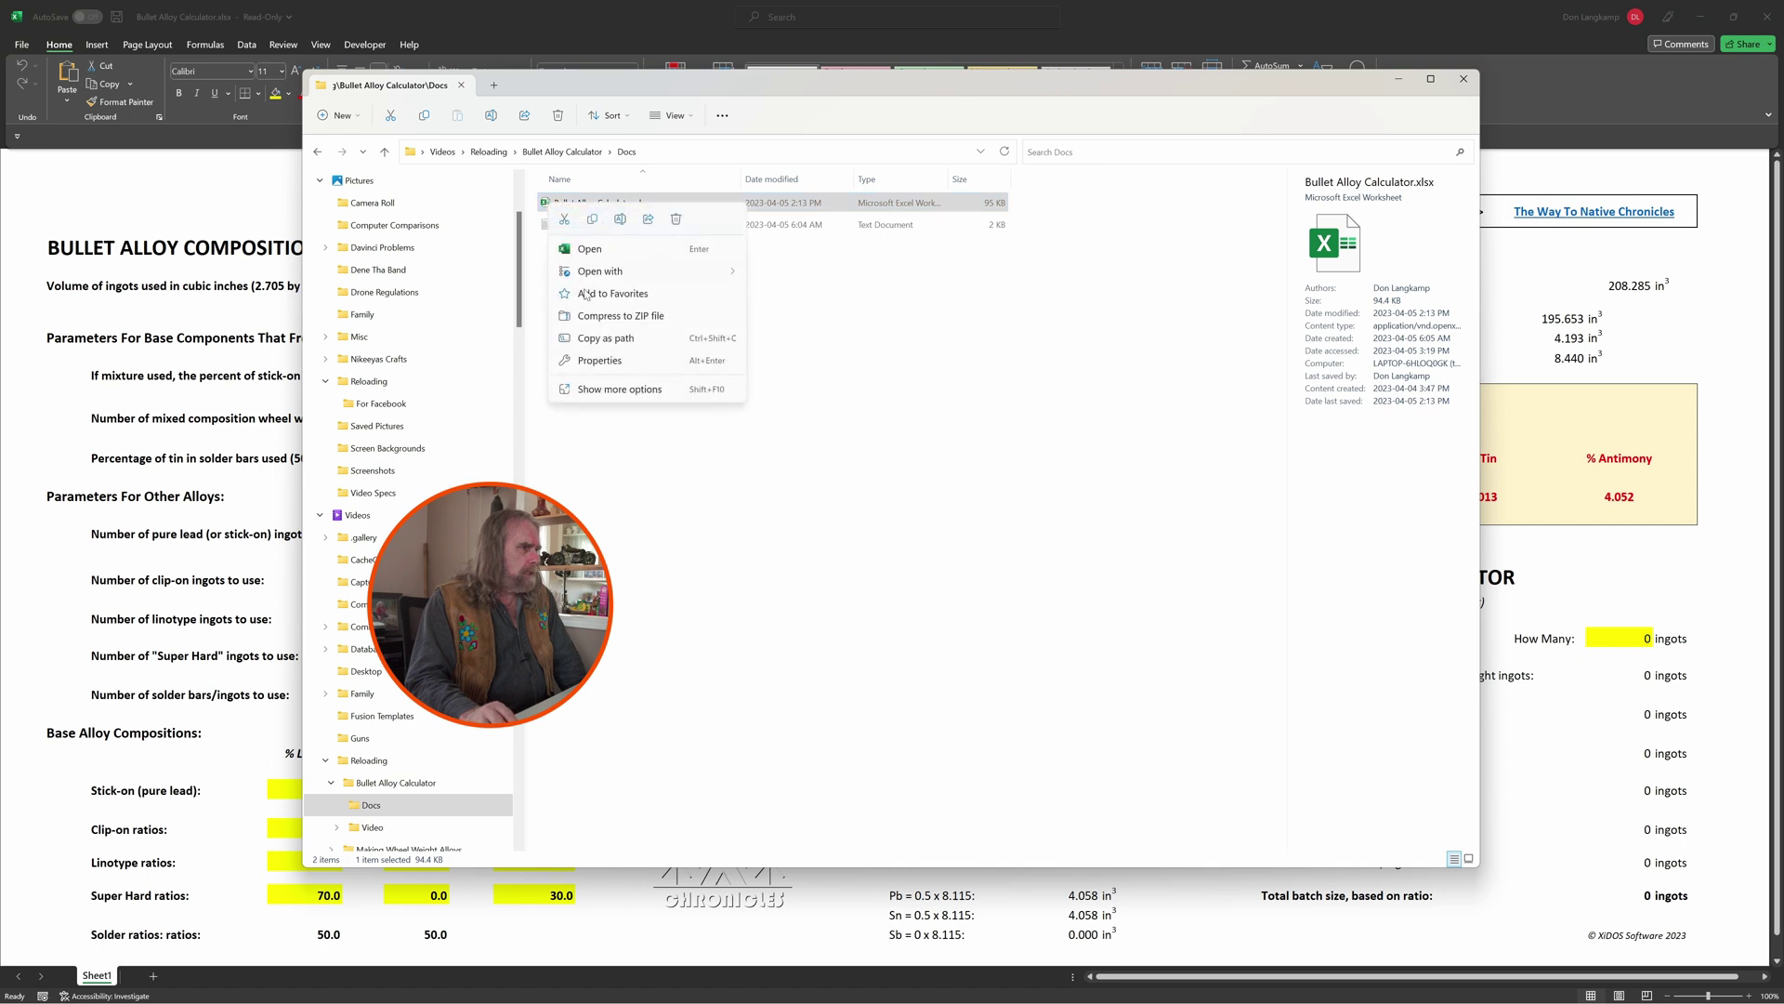
{"action": "left_click", "coordinate": [577, 364]}
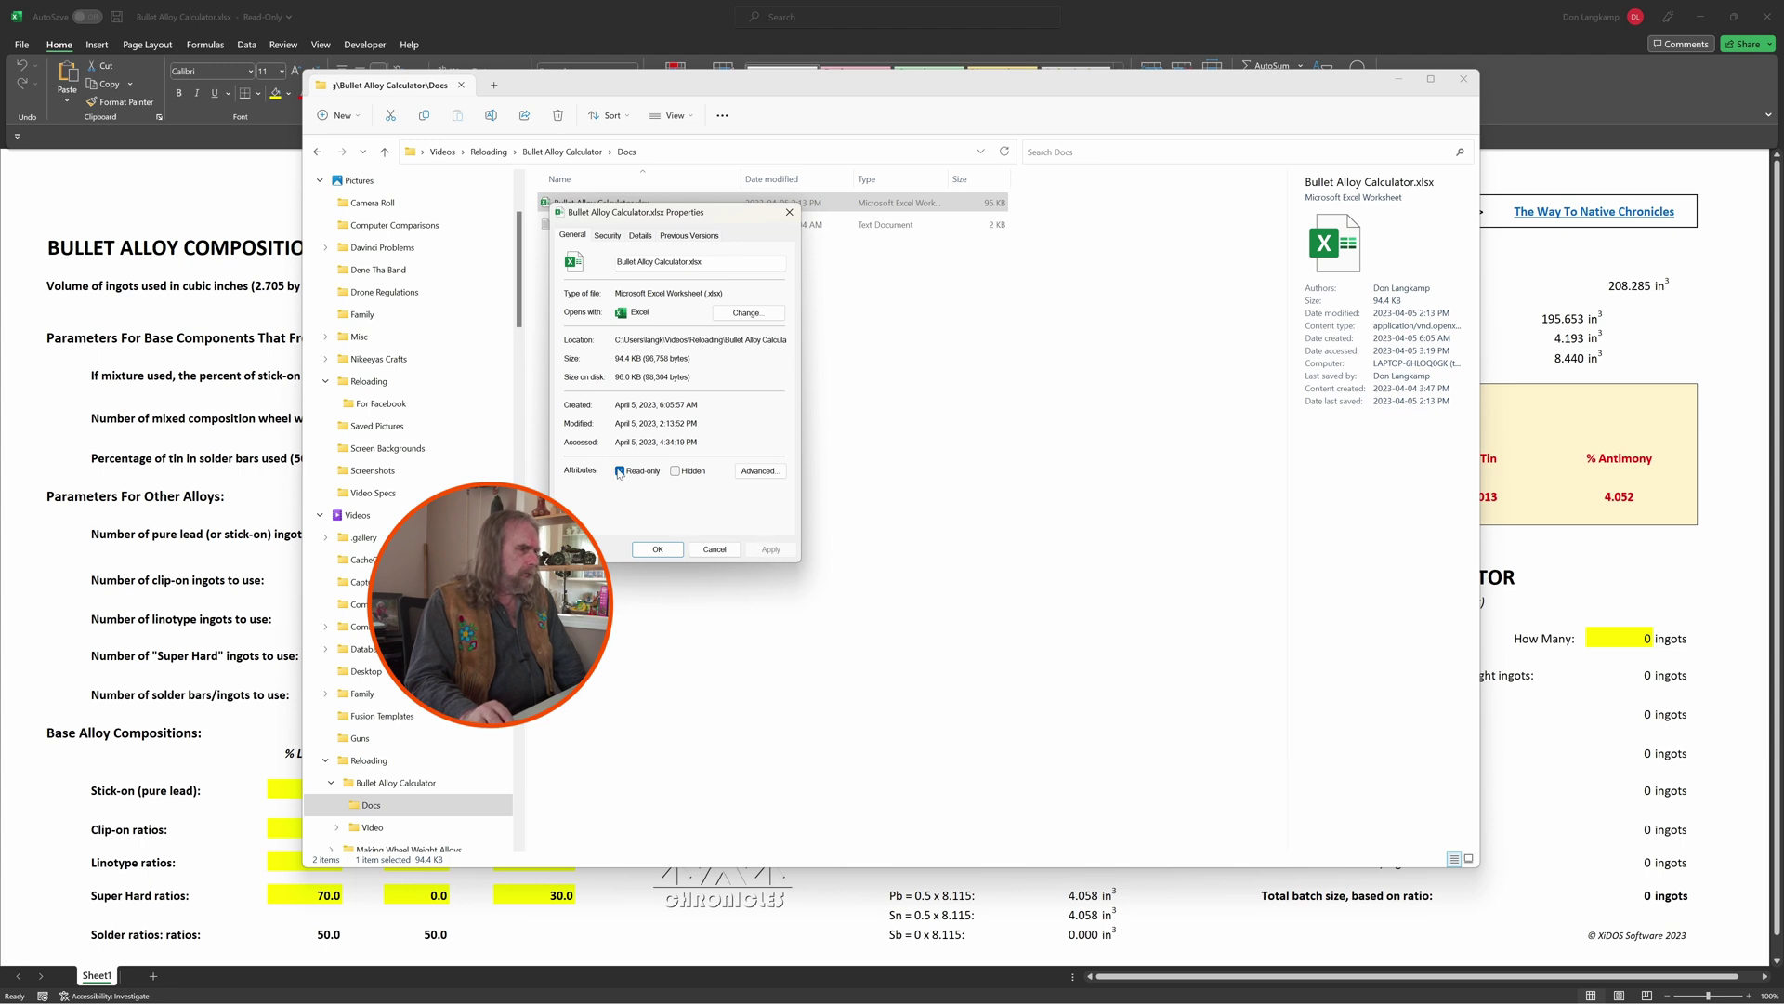
{"action": "left_click", "coordinate": [662, 549]}
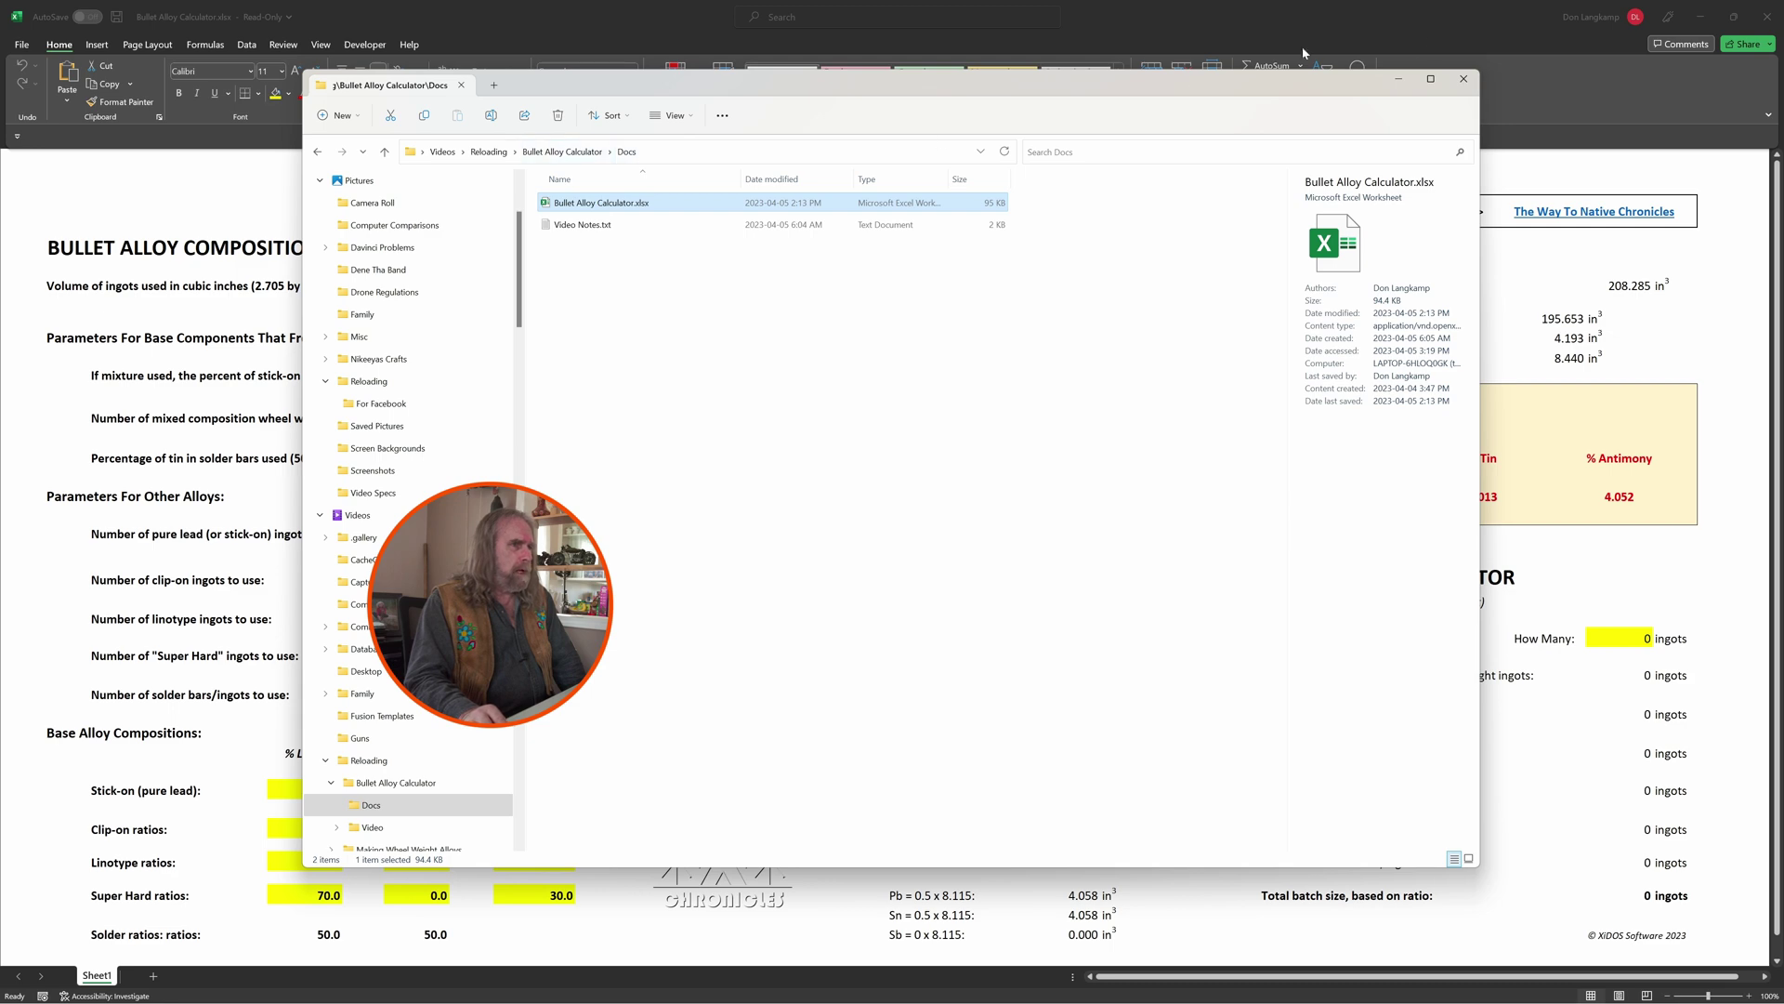
{"action": "left_click", "coordinate": [1401, 82]}
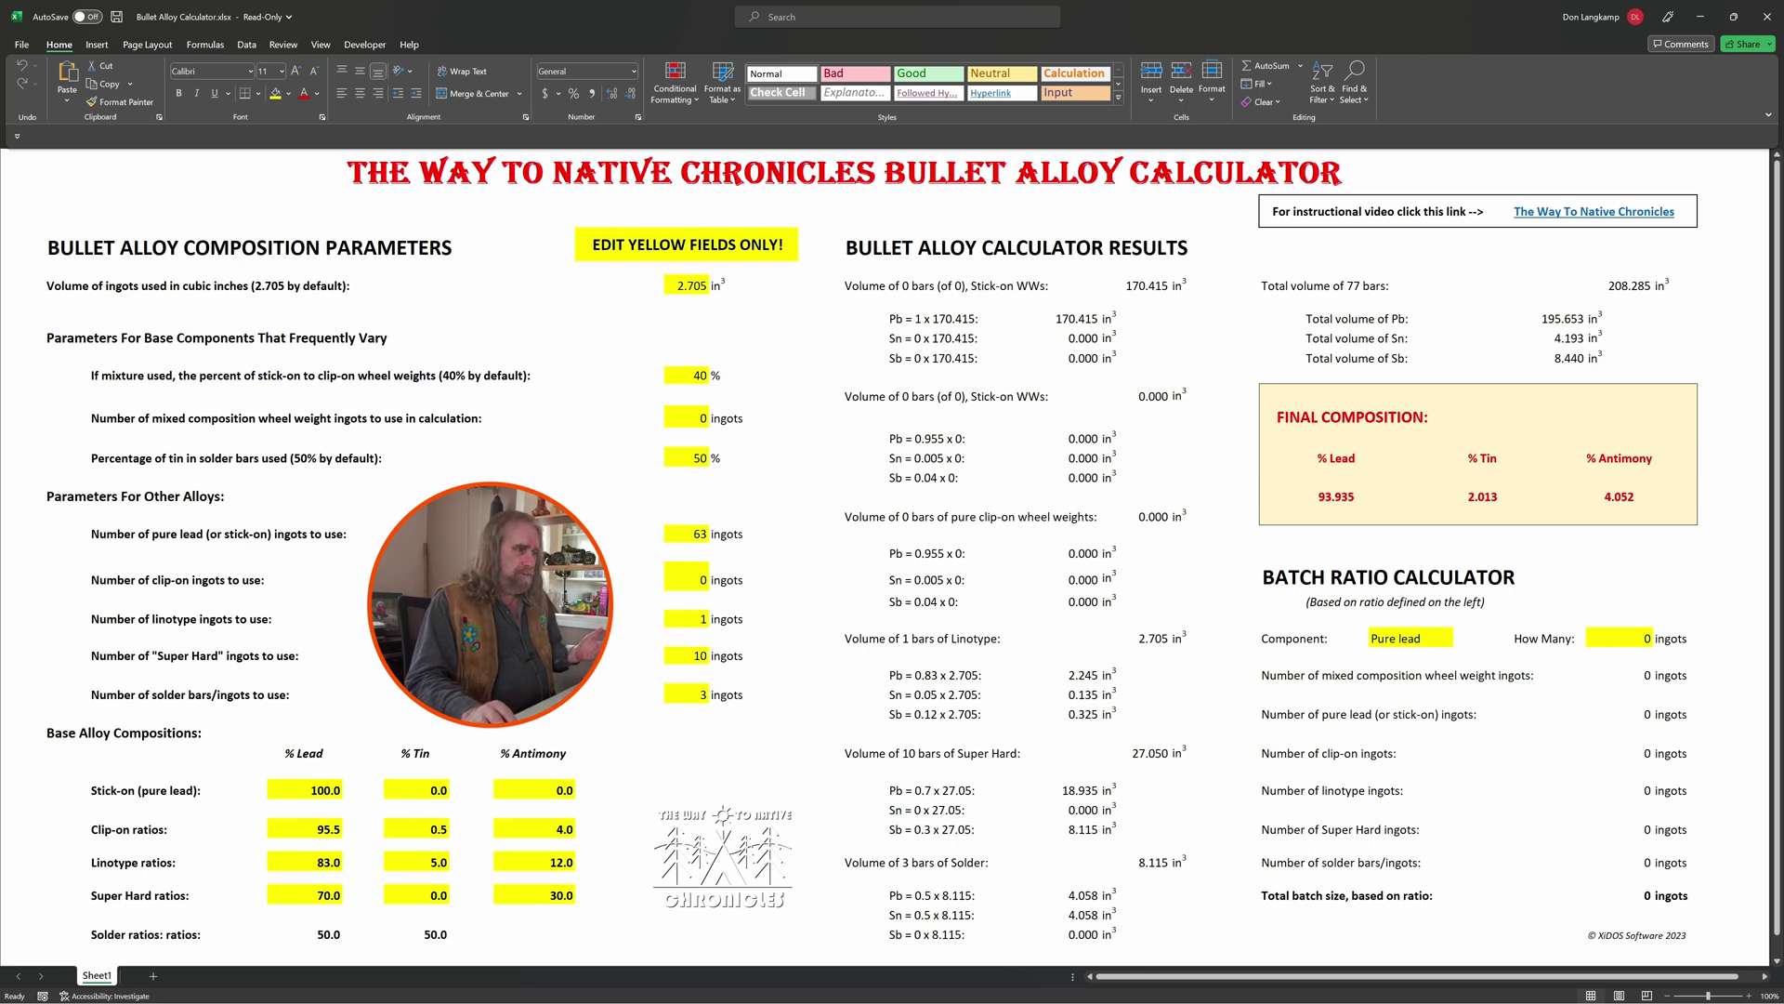
{"action": "left_click", "coordinate": [685, 287]}
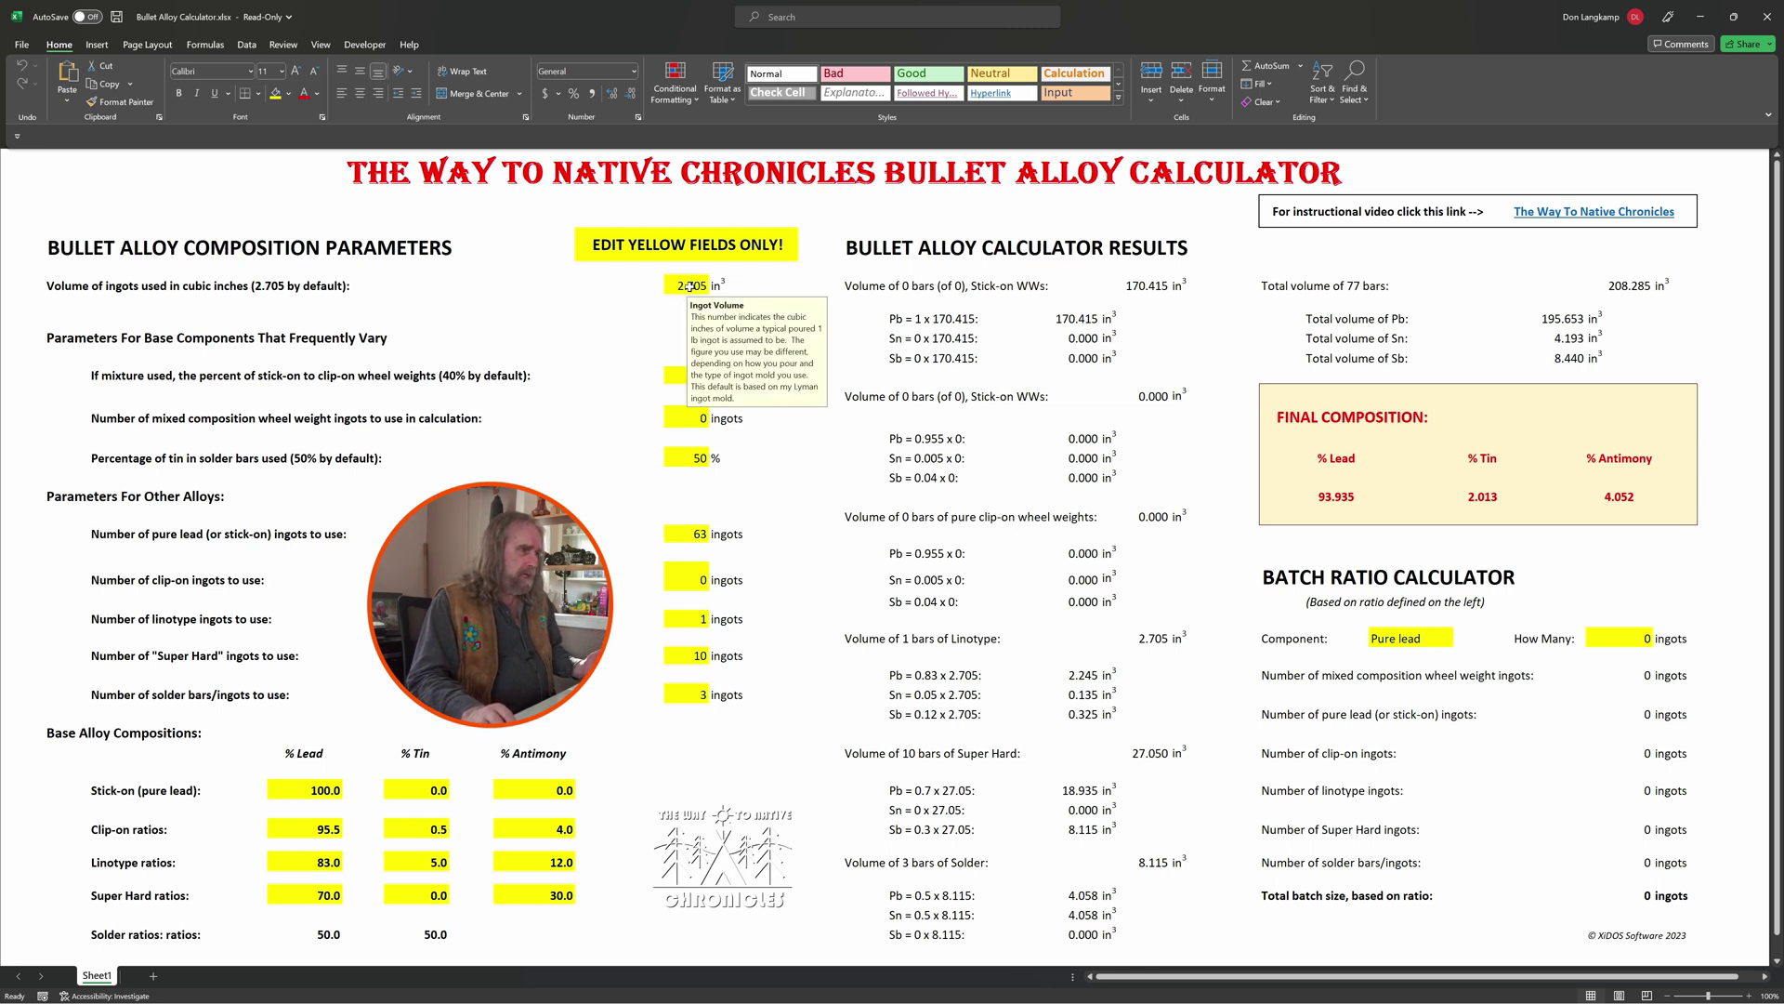
{"action": "left_click", "coordinate": [672, 381]}
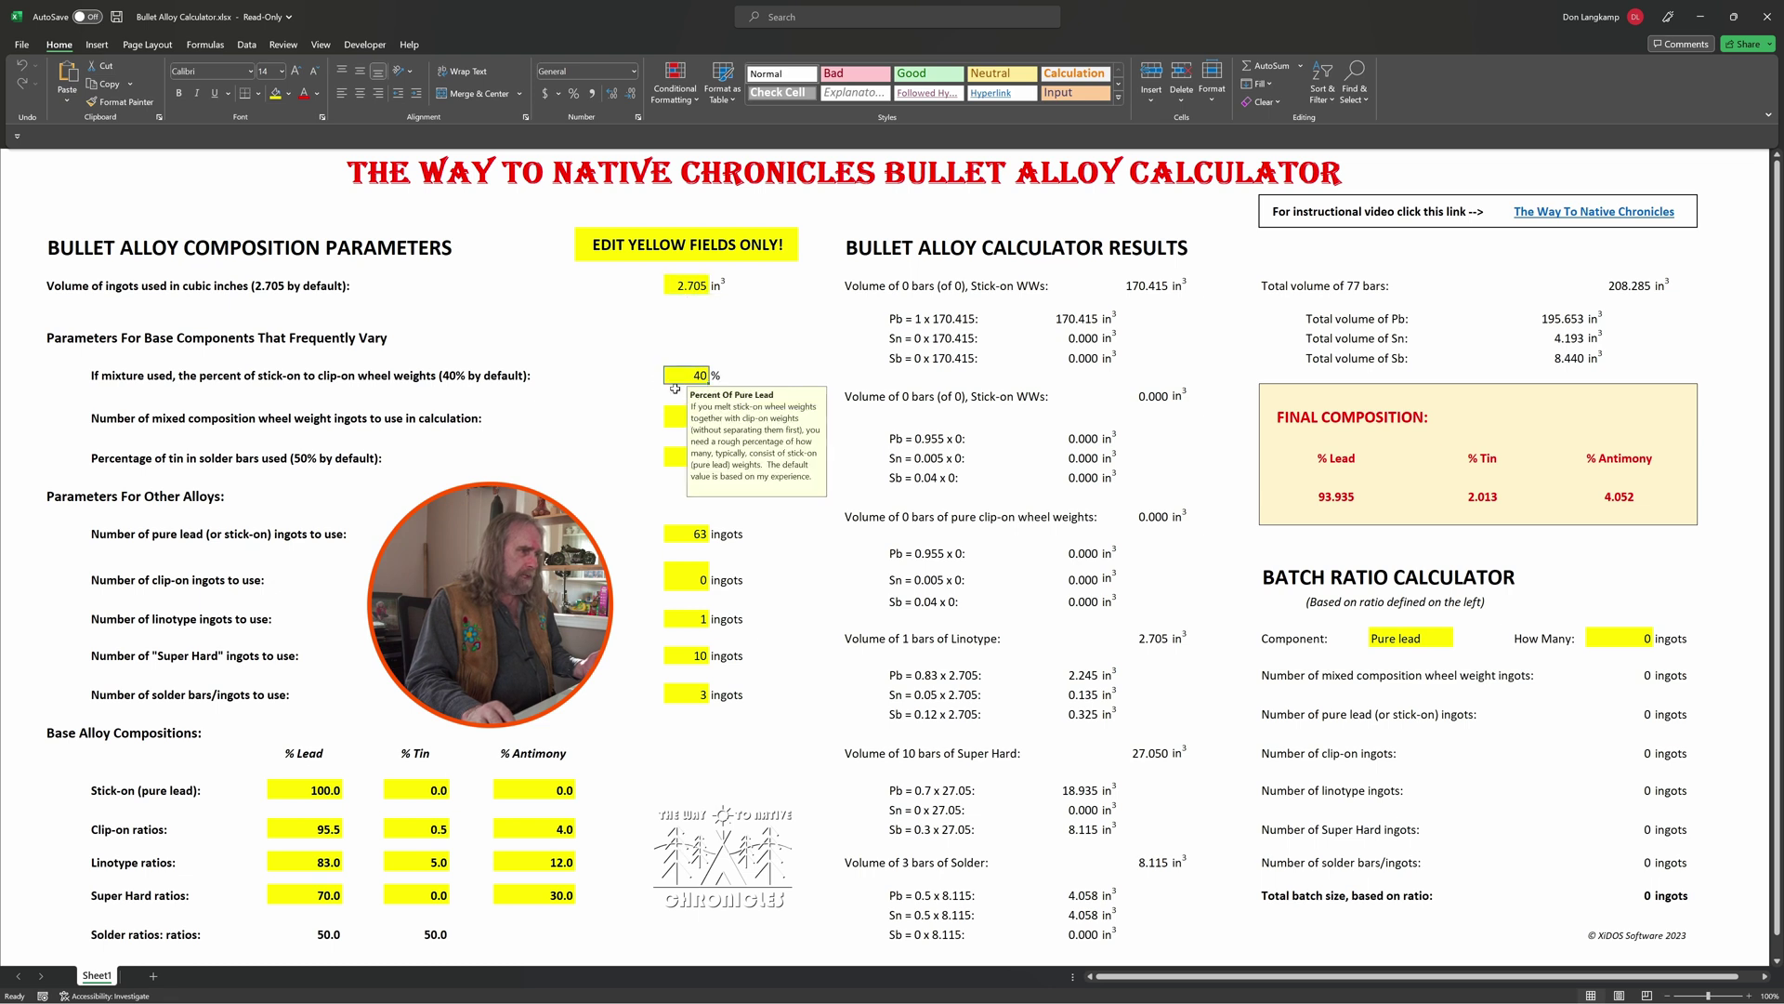
{"action": "left_click", "coordinate": [675, 419]}
{"action": "left_click", "coordinate": [676, 462]}
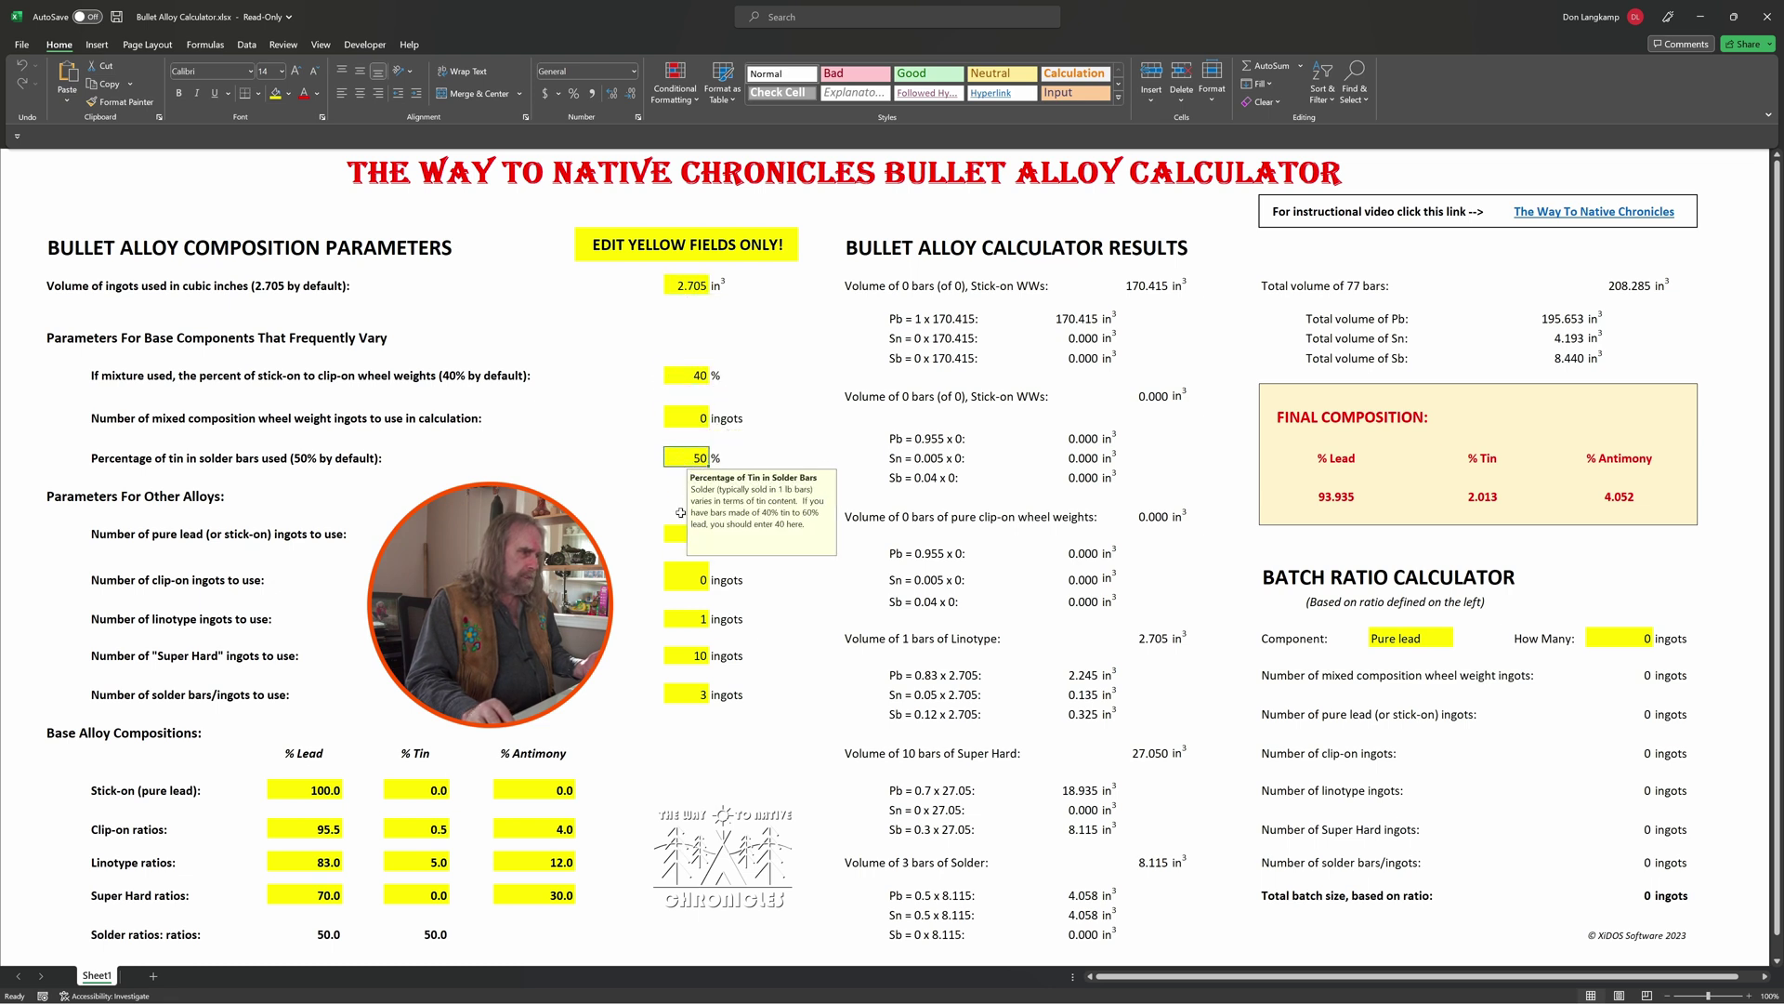
{"action": "left_click", "coordinate": [675, 541]}
{"action": "left_click", "coordinate": [681, 583]}
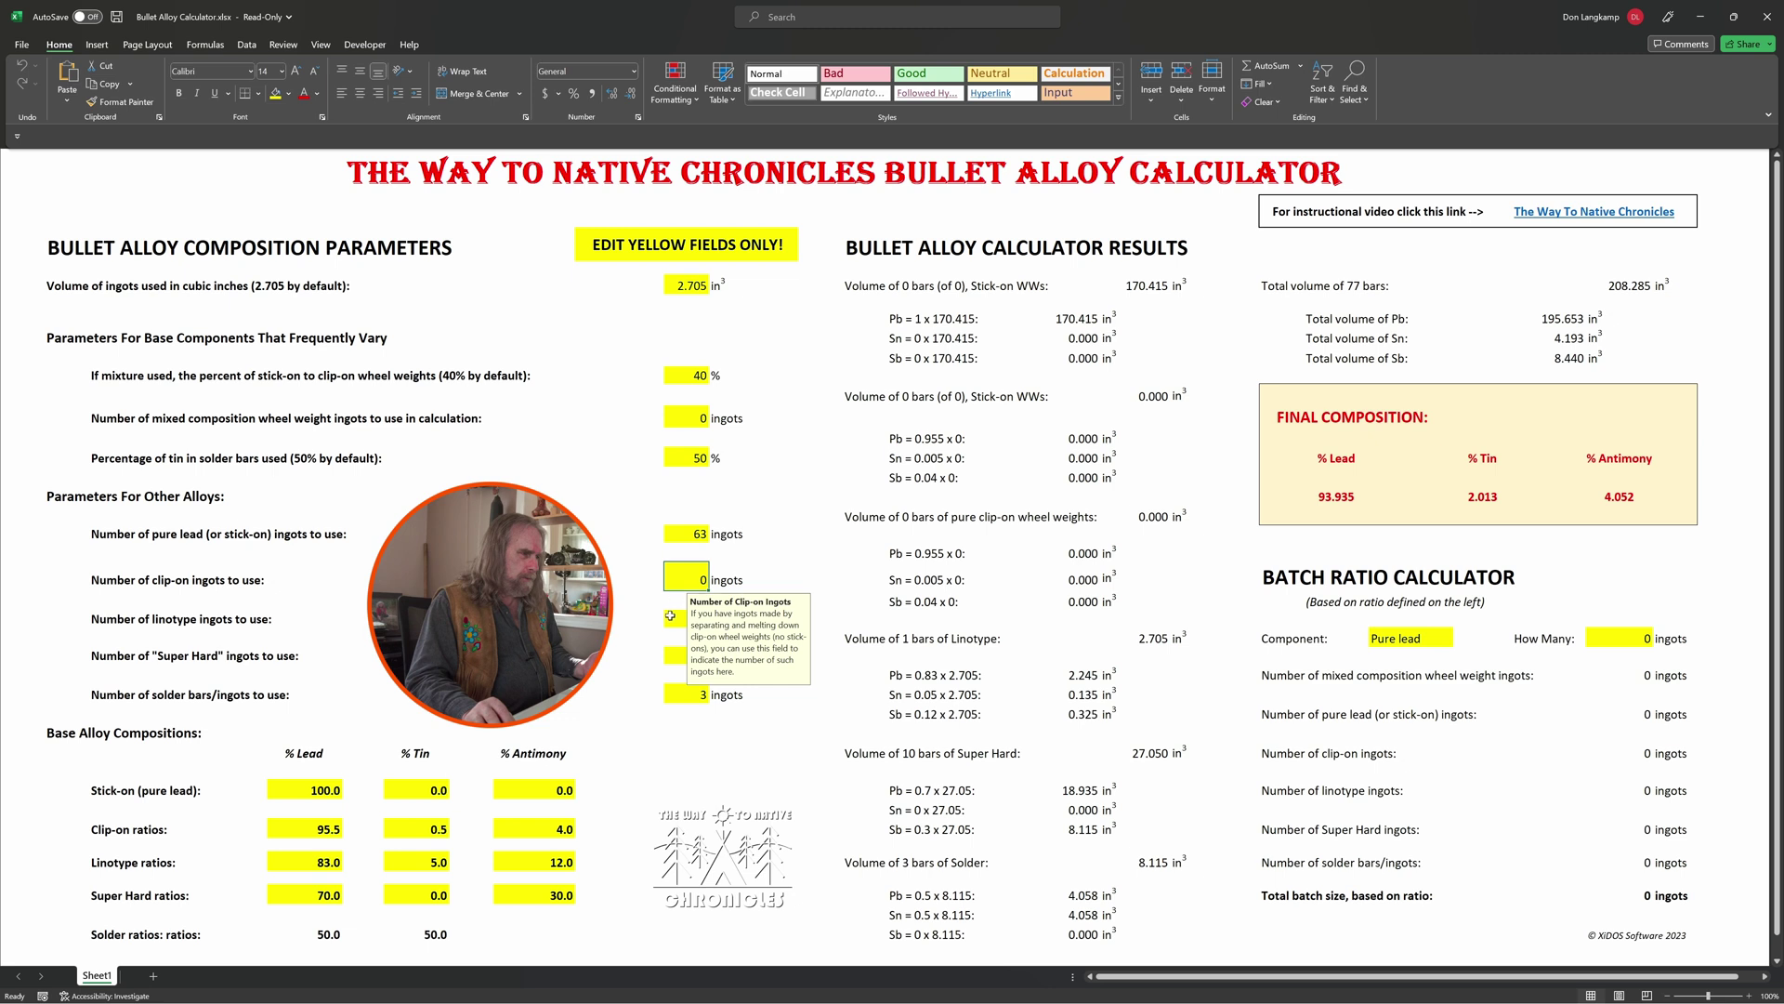
{"action": "left_click", "coordinate": [671, 621]}
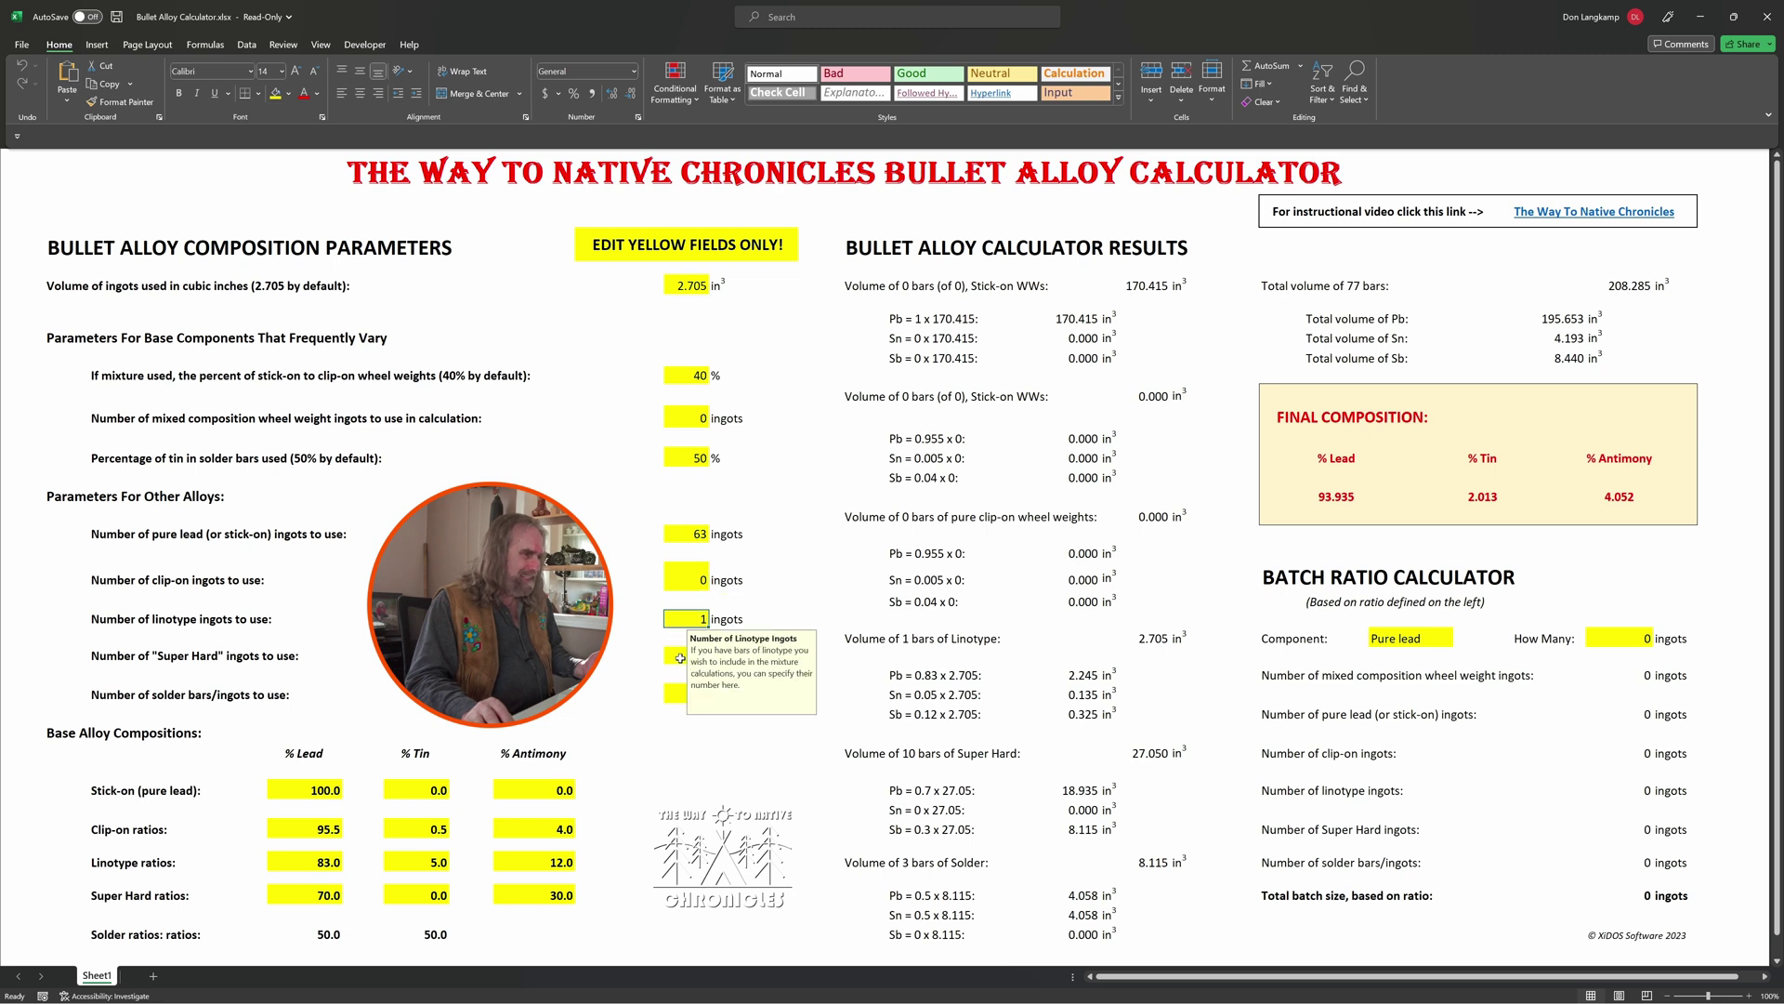
{"action": "left_click", "coordinate": [655, 577]}
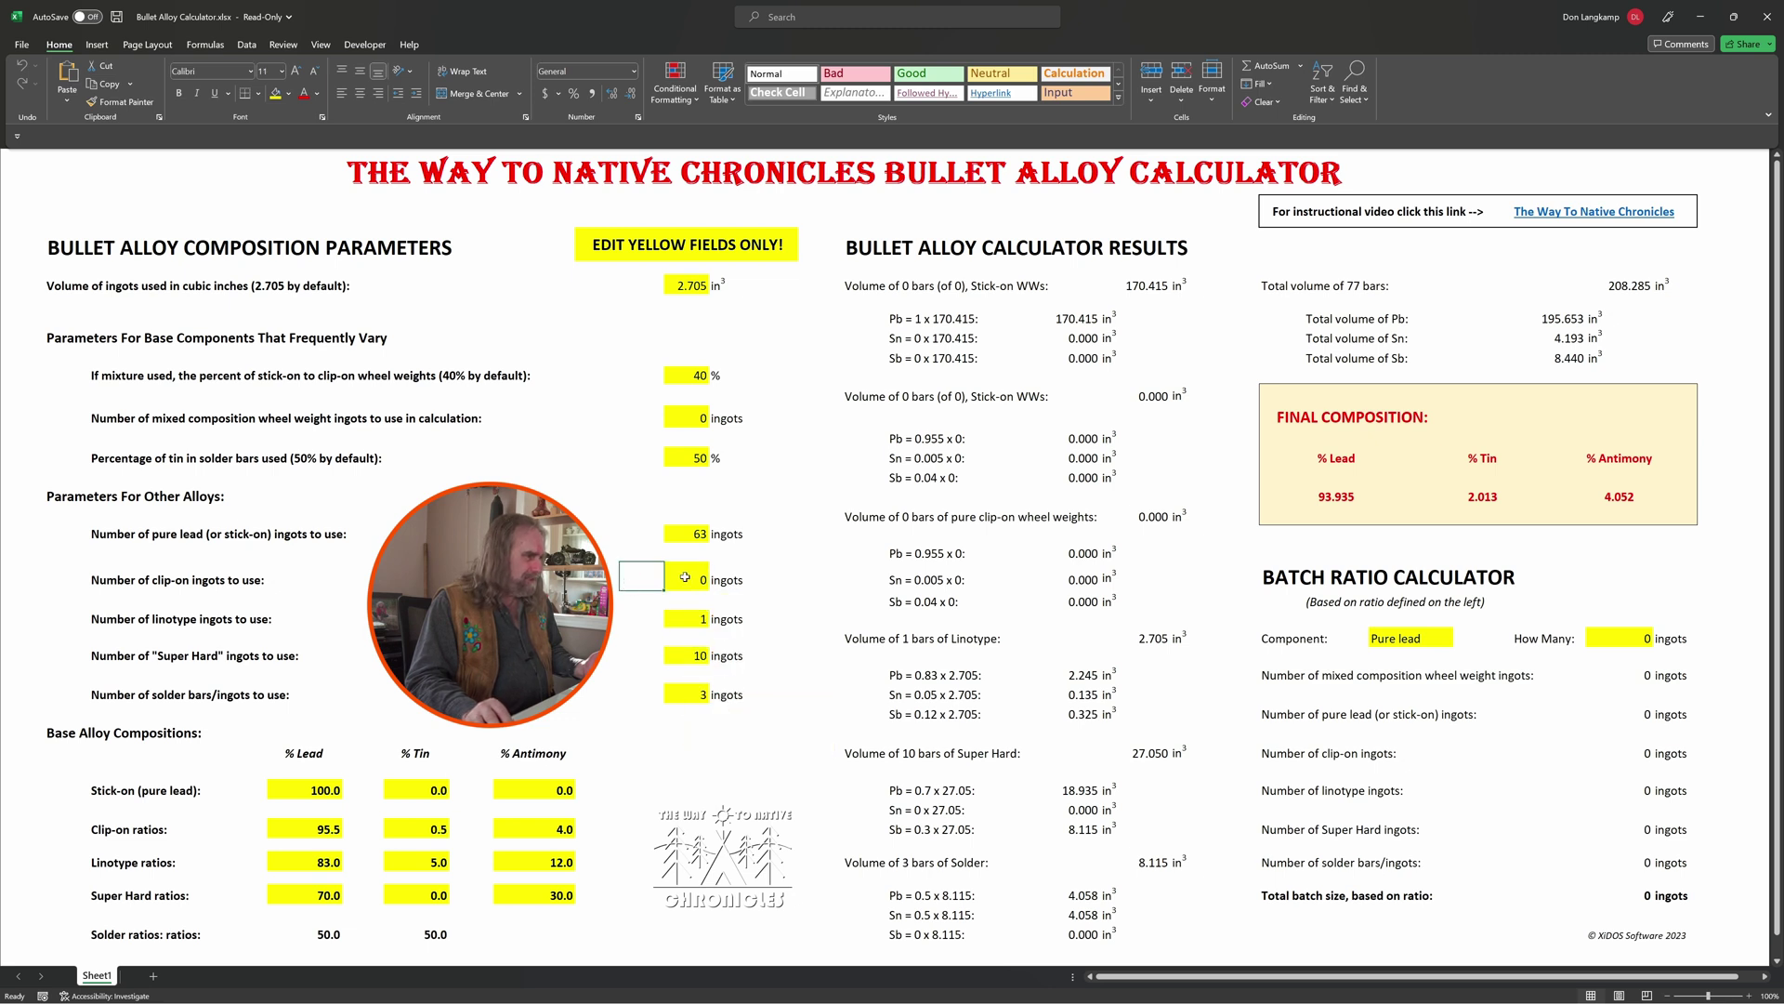
{"action": "left_click", "coordinate": [685, 577]}
{"action": "left_click", "coordinate": [611, 556]}
{"action": "left_click", "coordinate": [692, 697]}
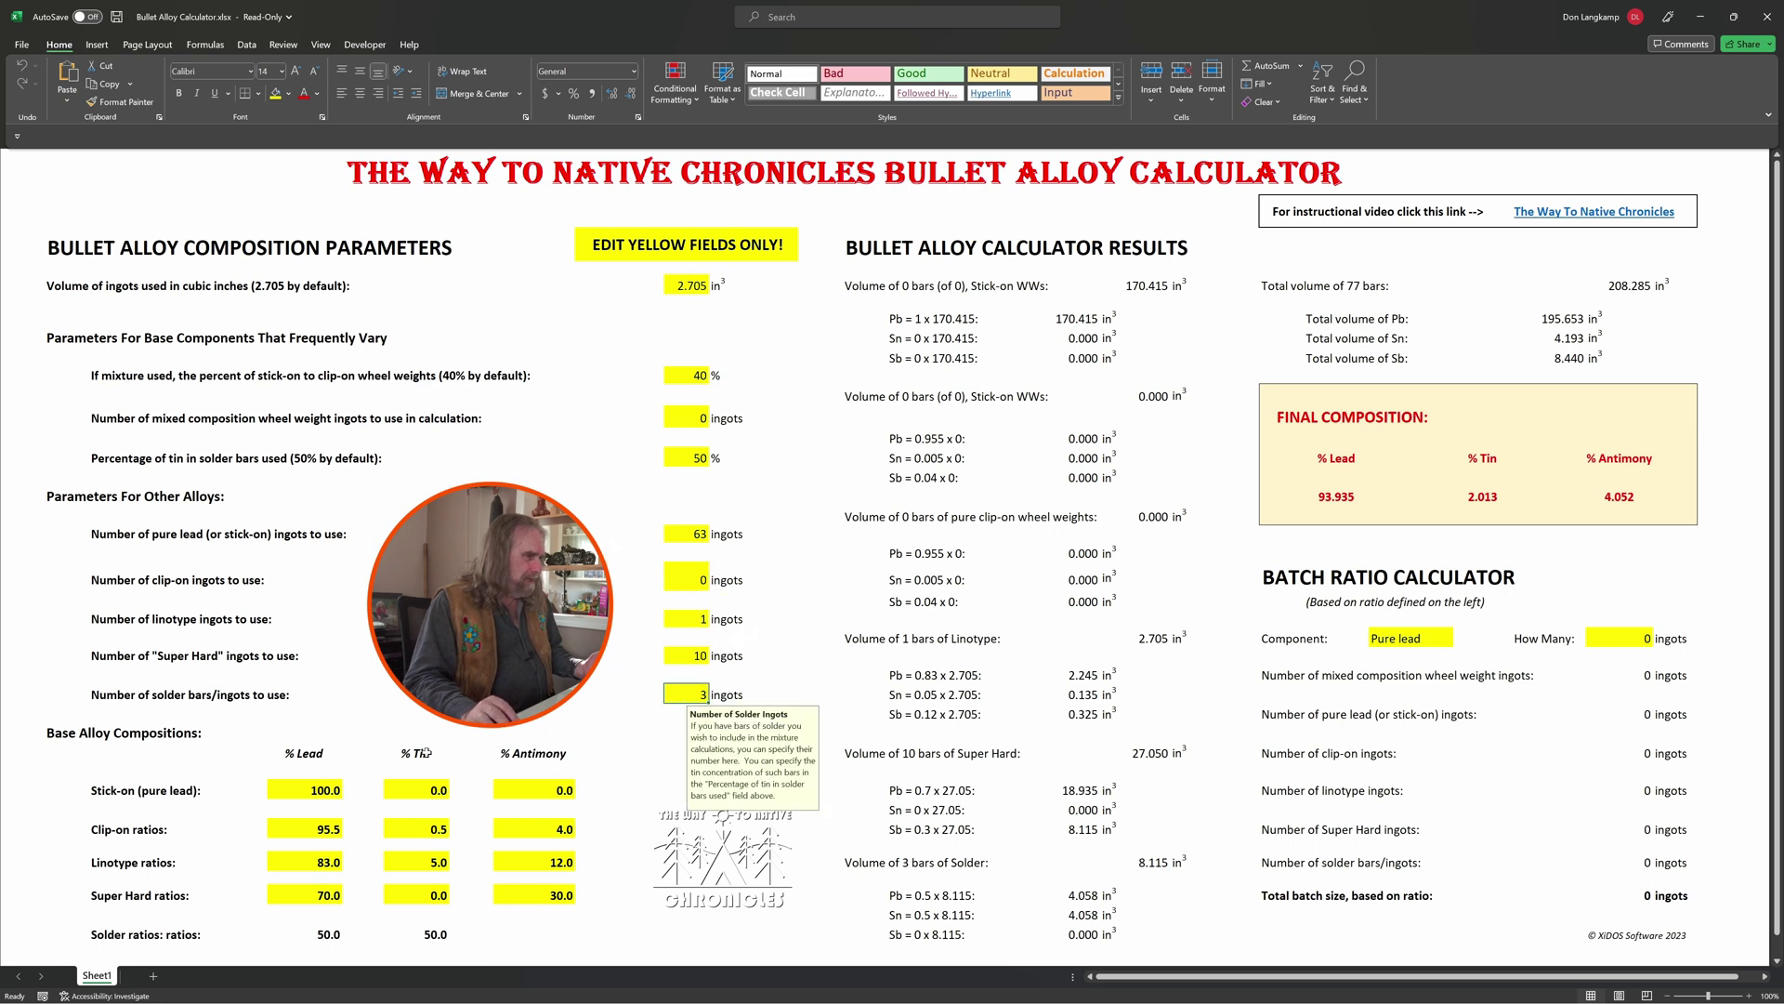
{"action": "left_click", "coordinate": [293, 796]}
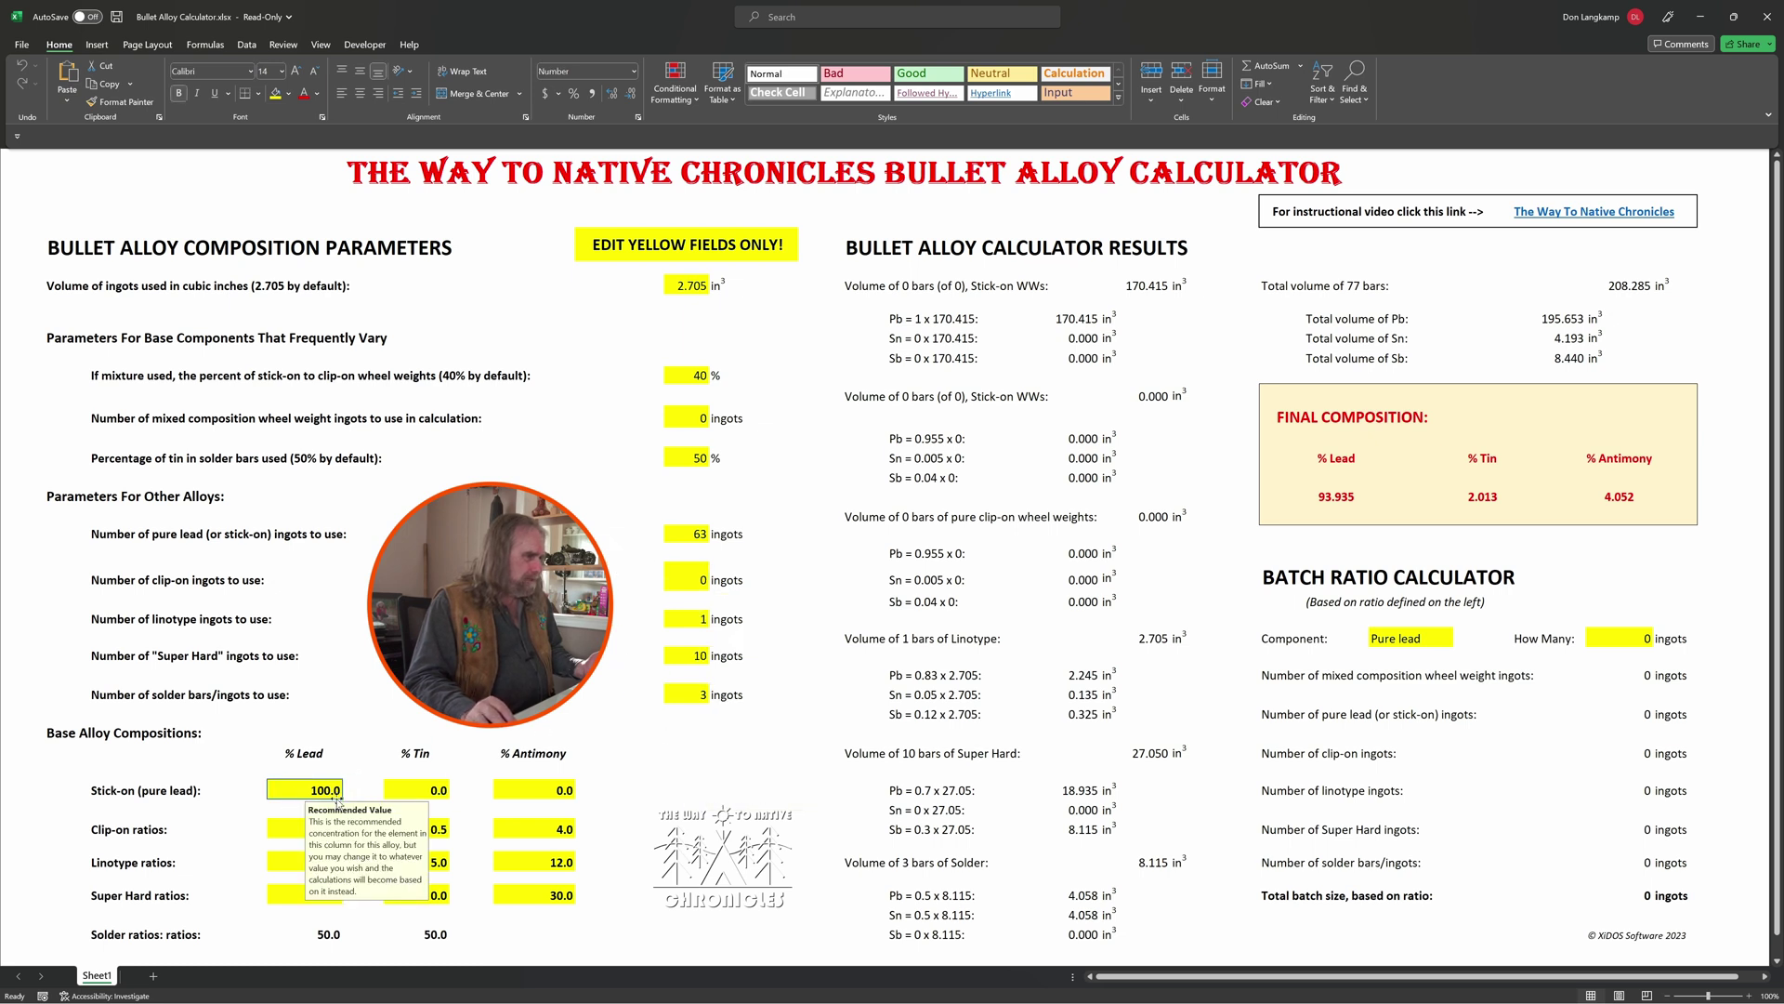
{"action": "left_click", "coordinate": [416, 790]}
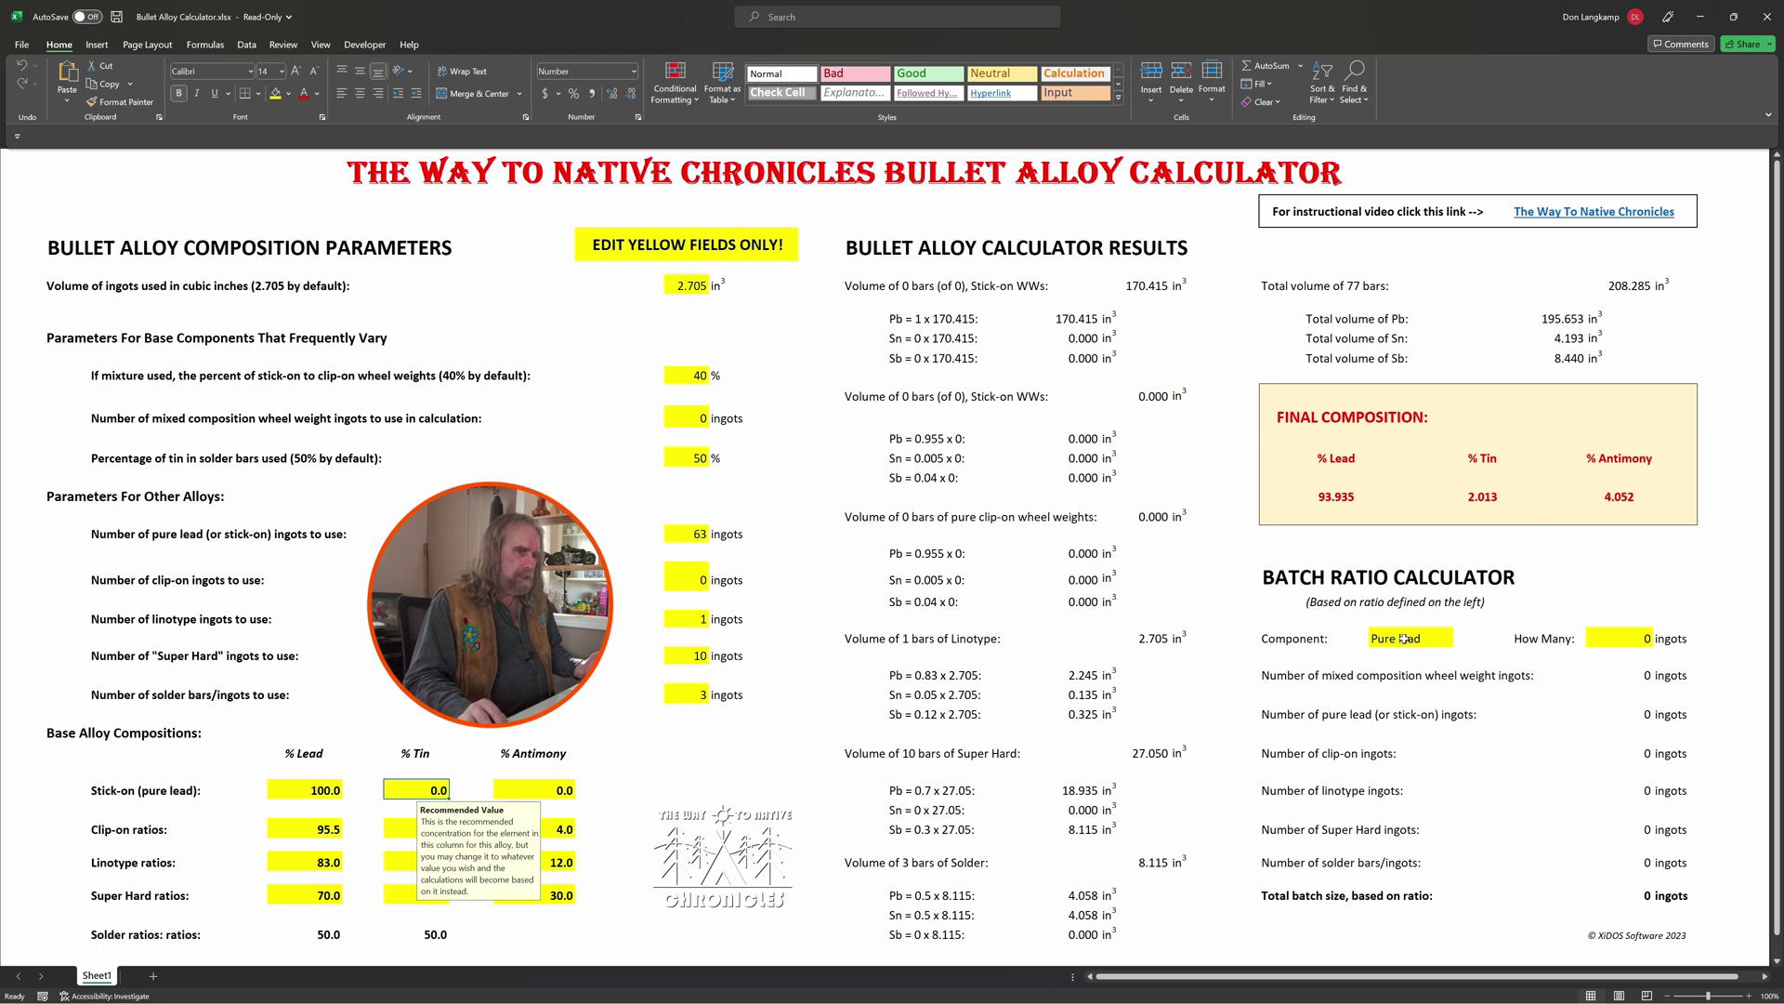
{"action": "left_click", "coordinate": [1403, 638]}
{"action": "left_click", "coordinate": [1621, 639]}
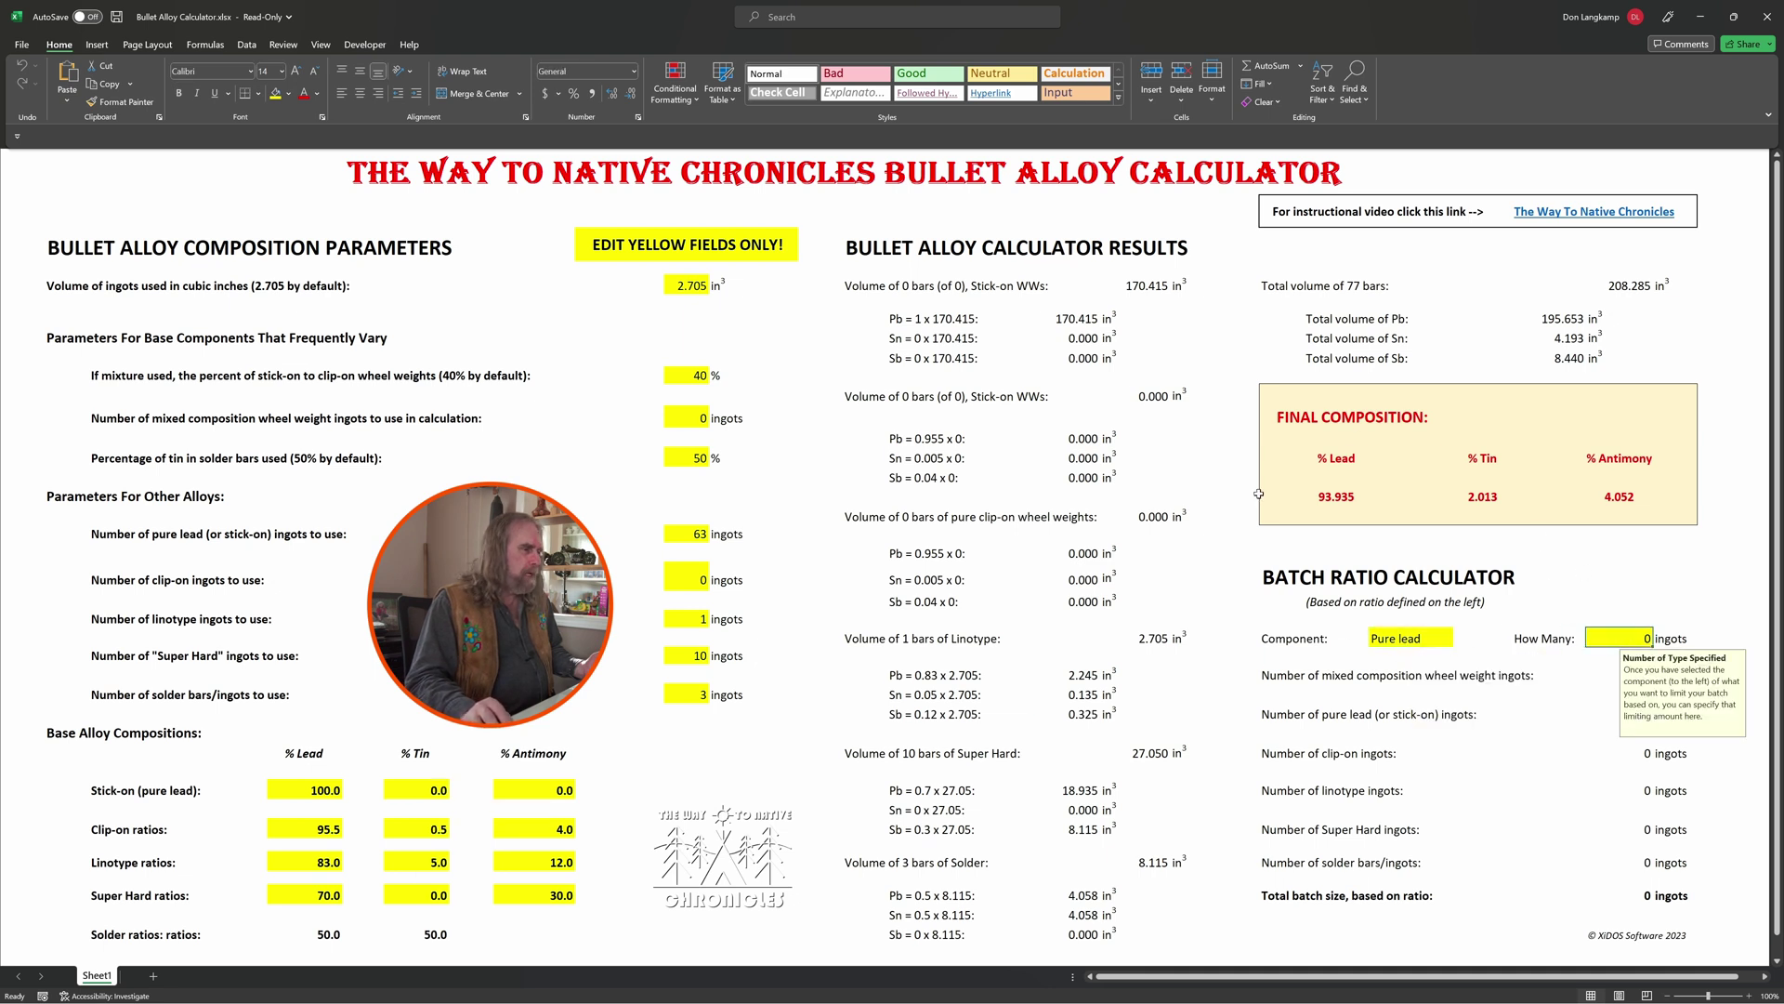
{"action": "left_click", "coordinate": [803, 574]}
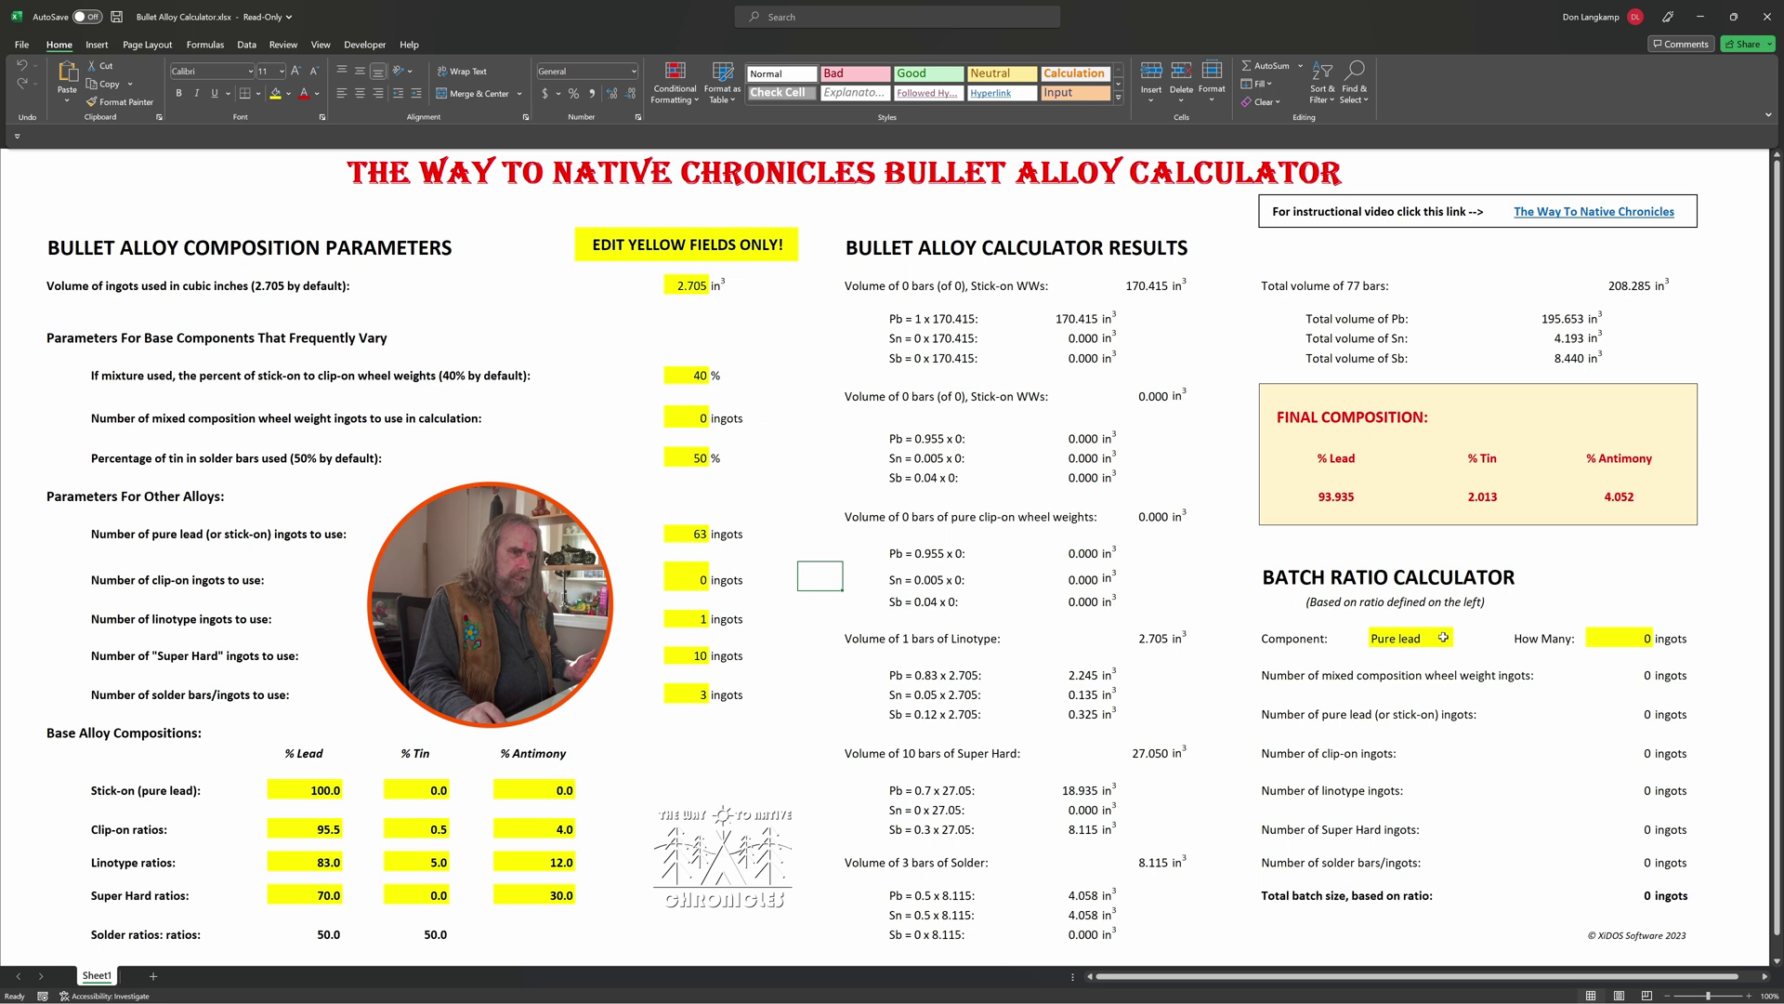
{"action": "left_click", "coordinate": [1443, 638]}
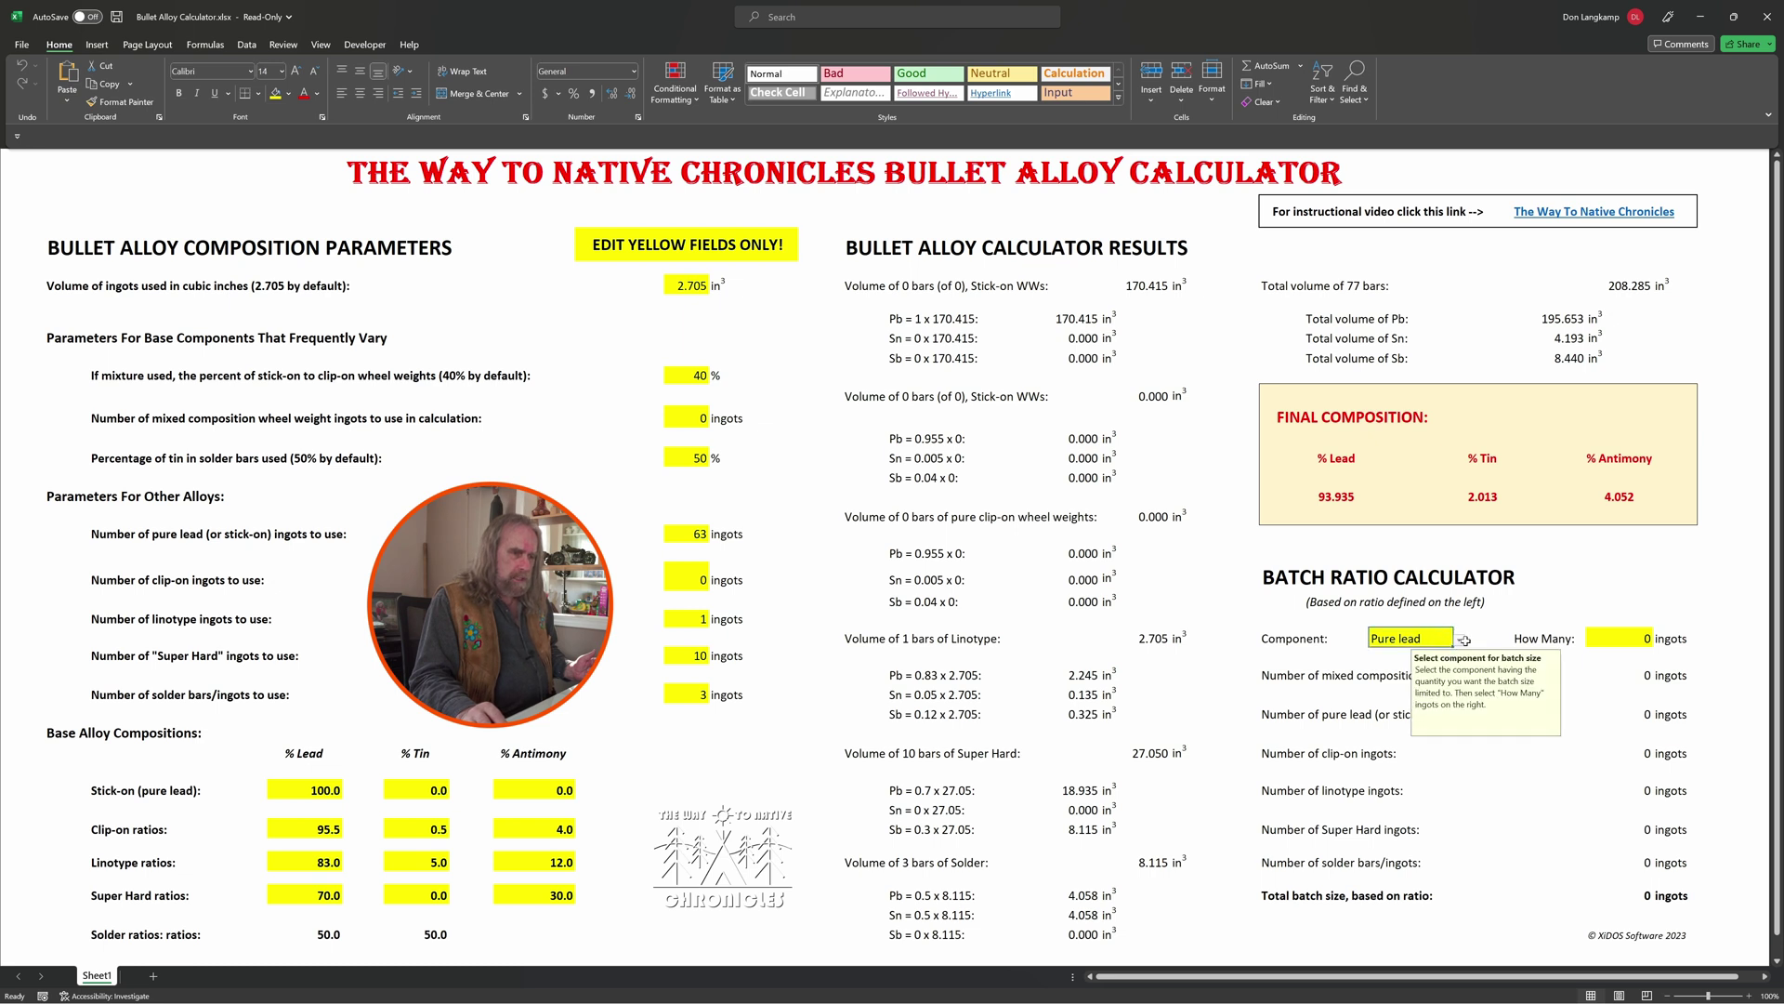
Limit the batch to 8 Super Hard ingots, giving 50.4 pure lead and a 61.6-ingot total.
{"action": "left_click", "coordinate": [1463, 641]}
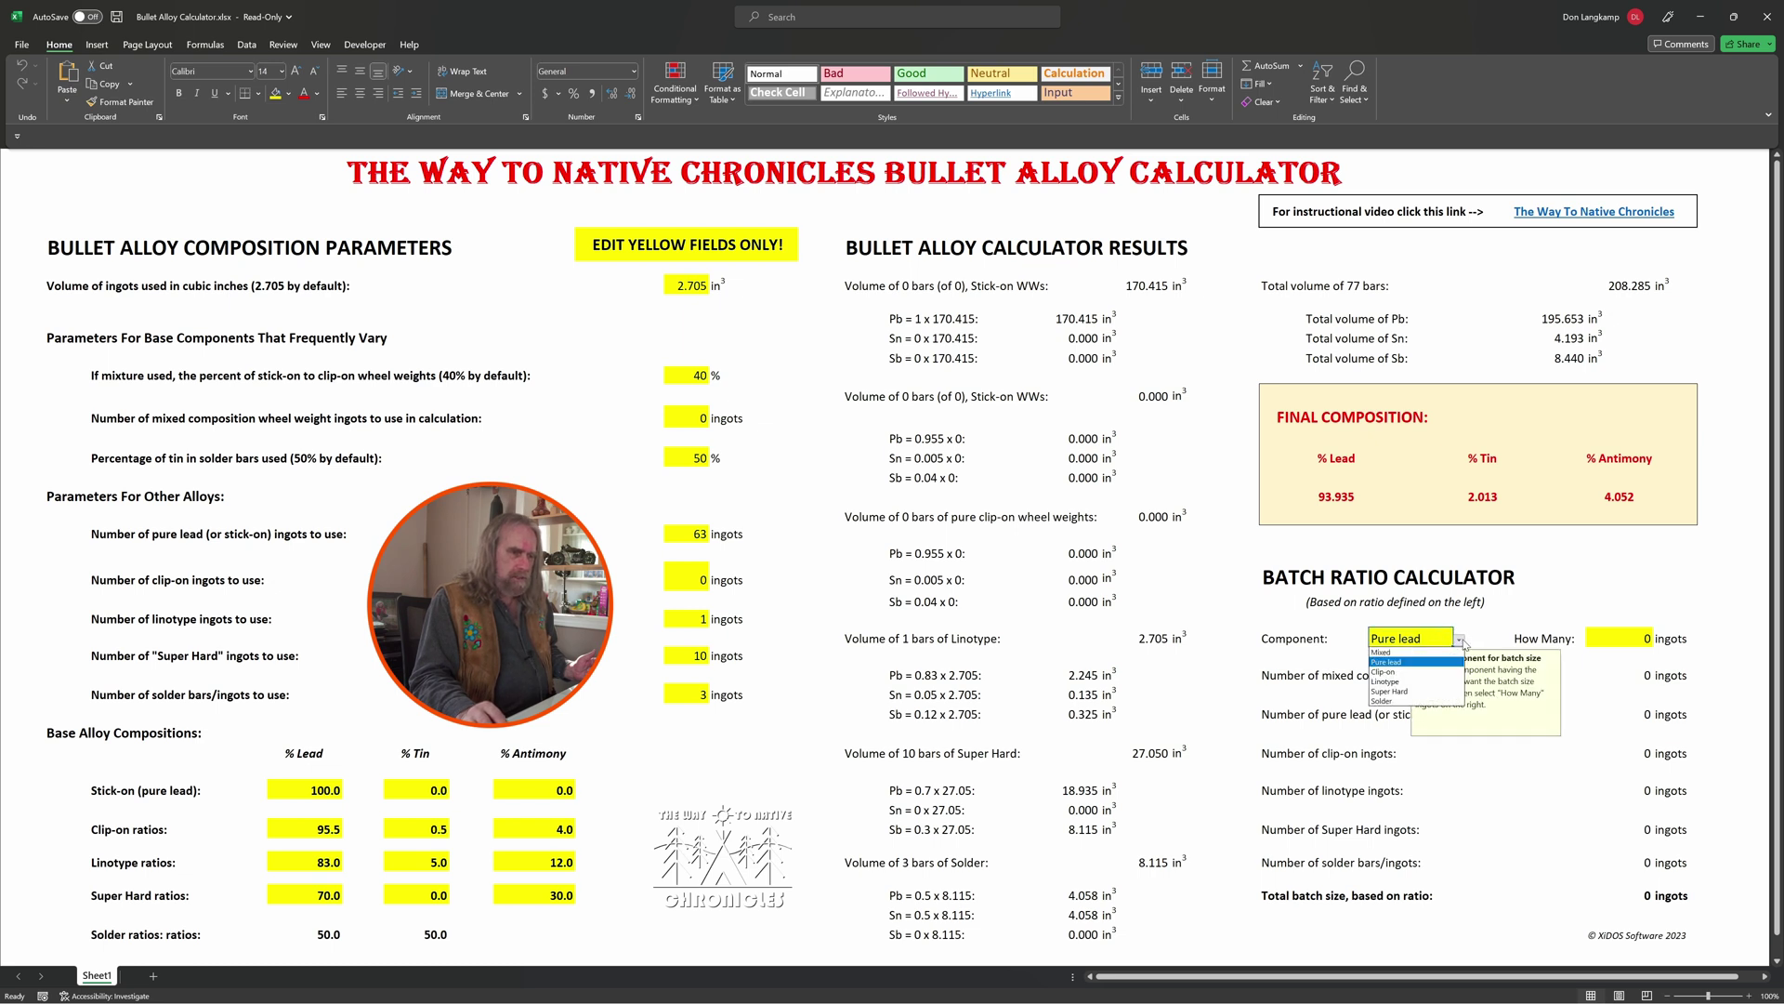
{"action": "left_click", "coordinate": [1410, 699]}
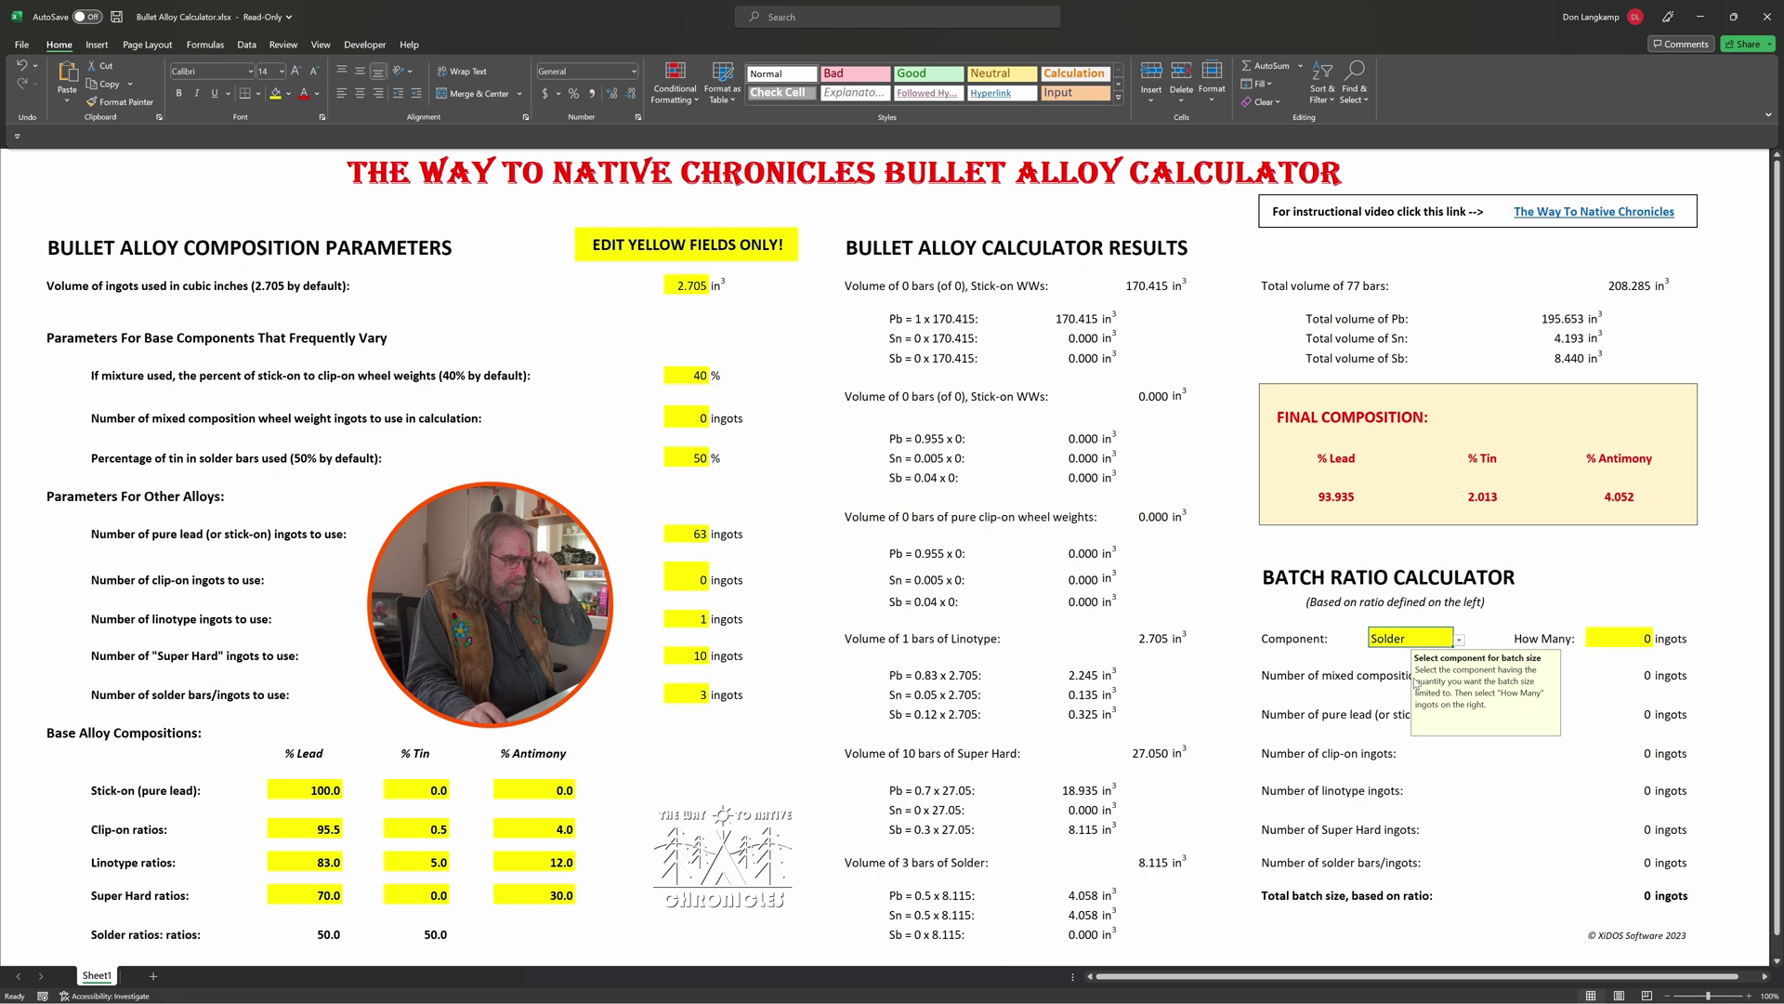
{"action": "left_click", "coordinate": [1460, 641]}
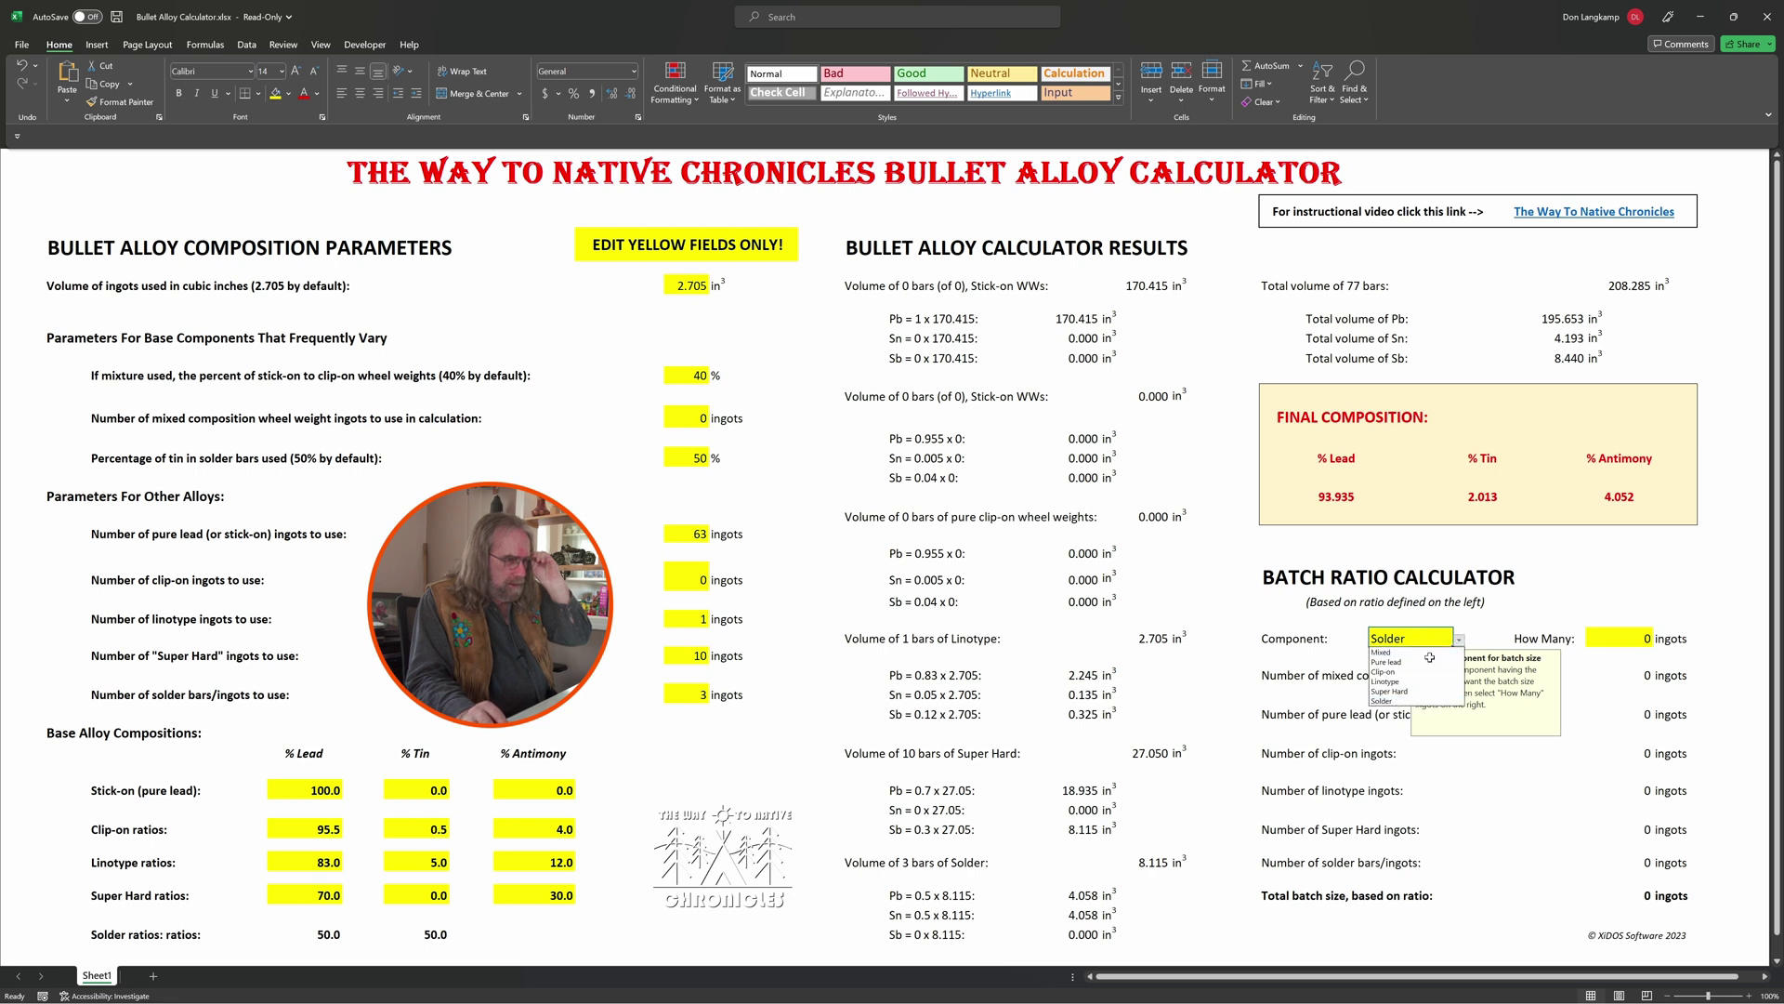
{"action": "left_click", "coordinate": [1395, 692]}
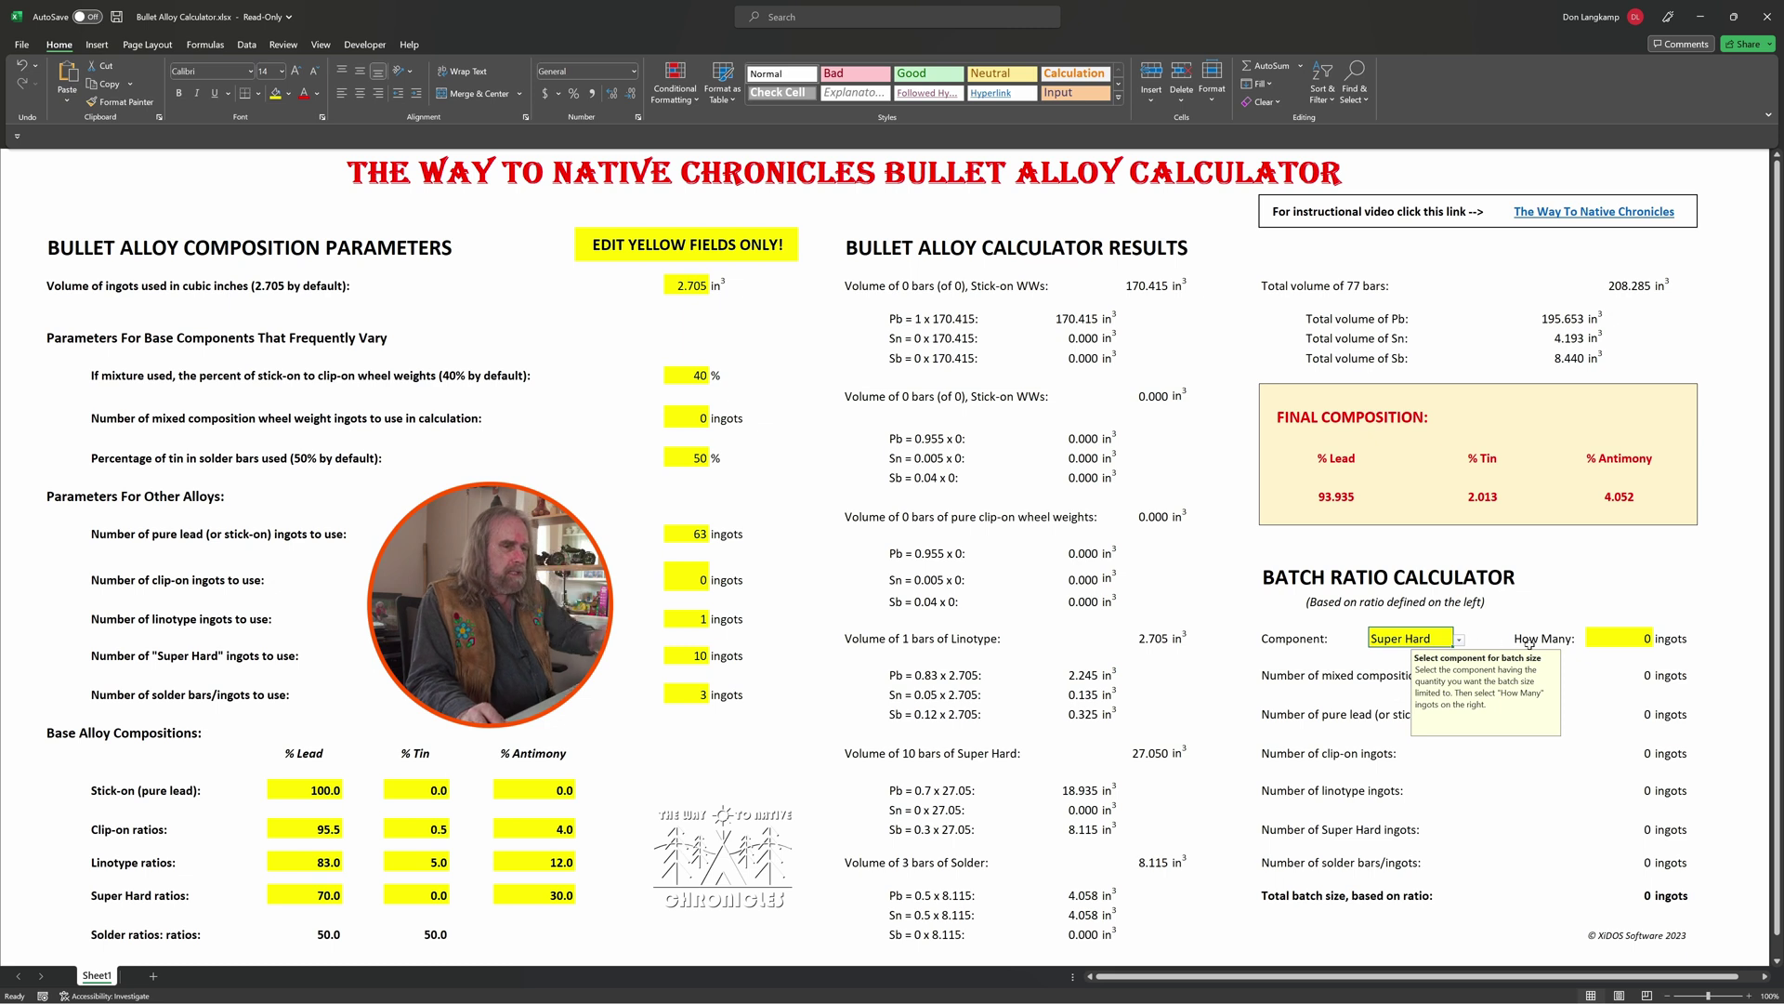
{"action": "left_click", "coordinate": [1637, 638]}
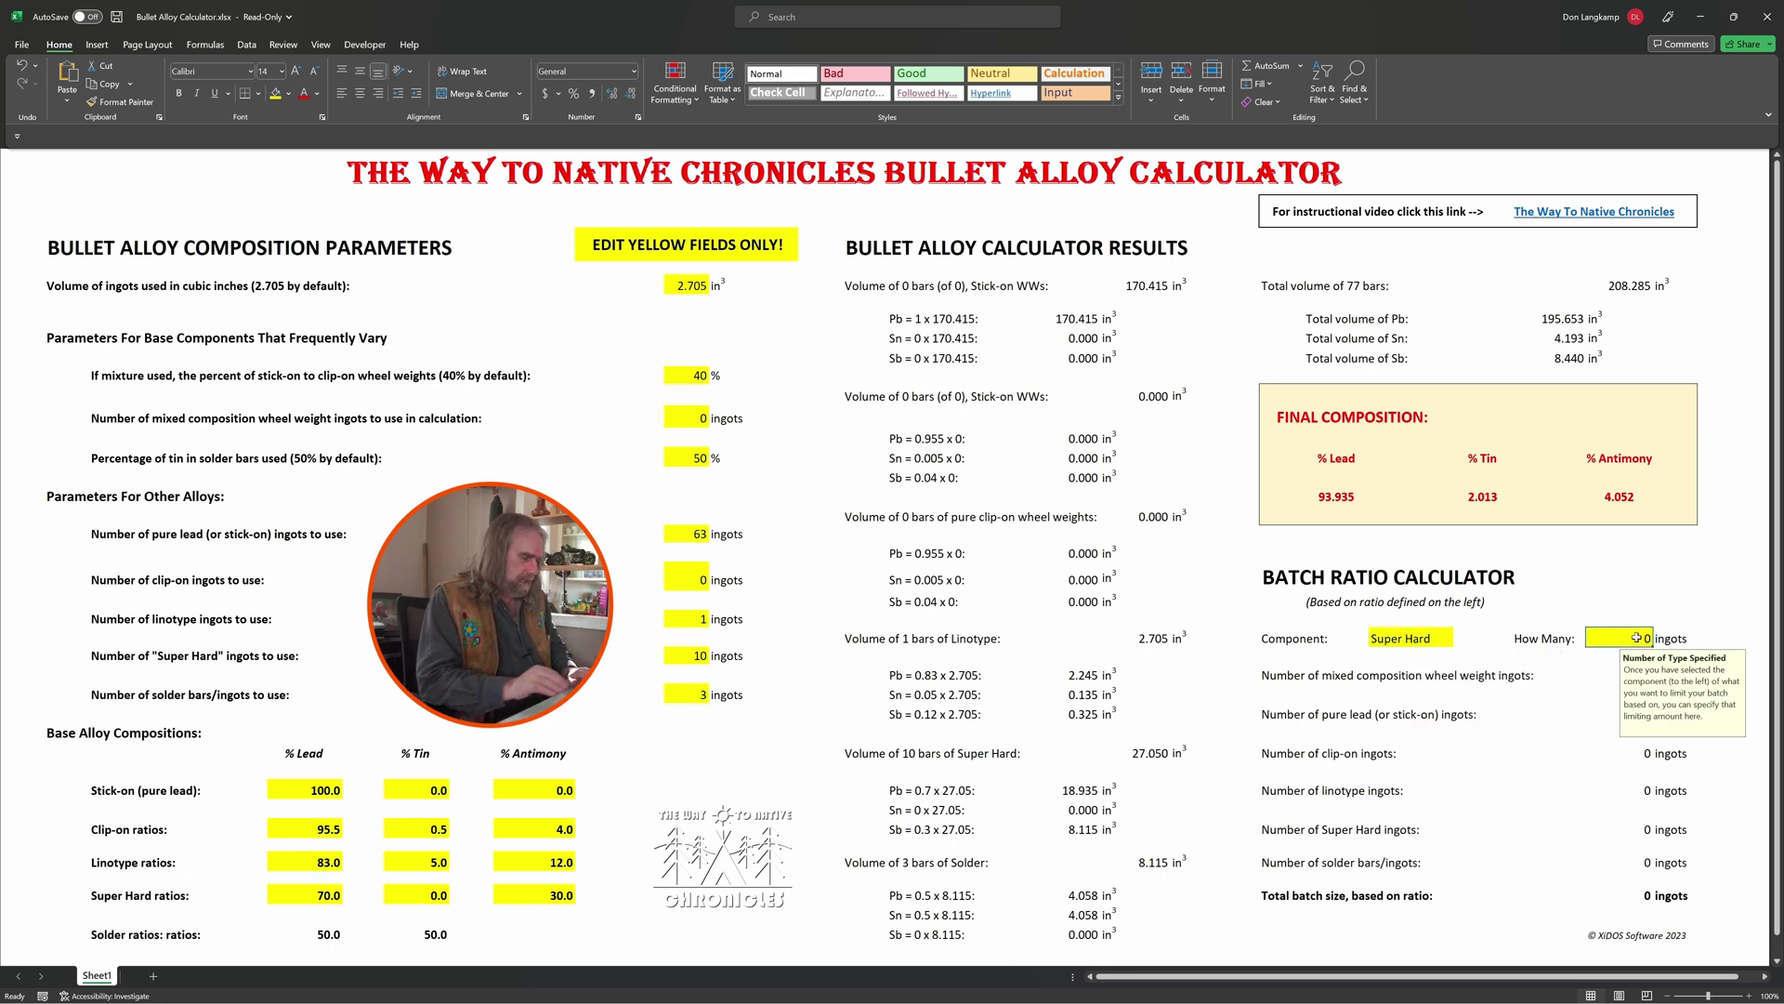
{"action": "type", "text": "8"}
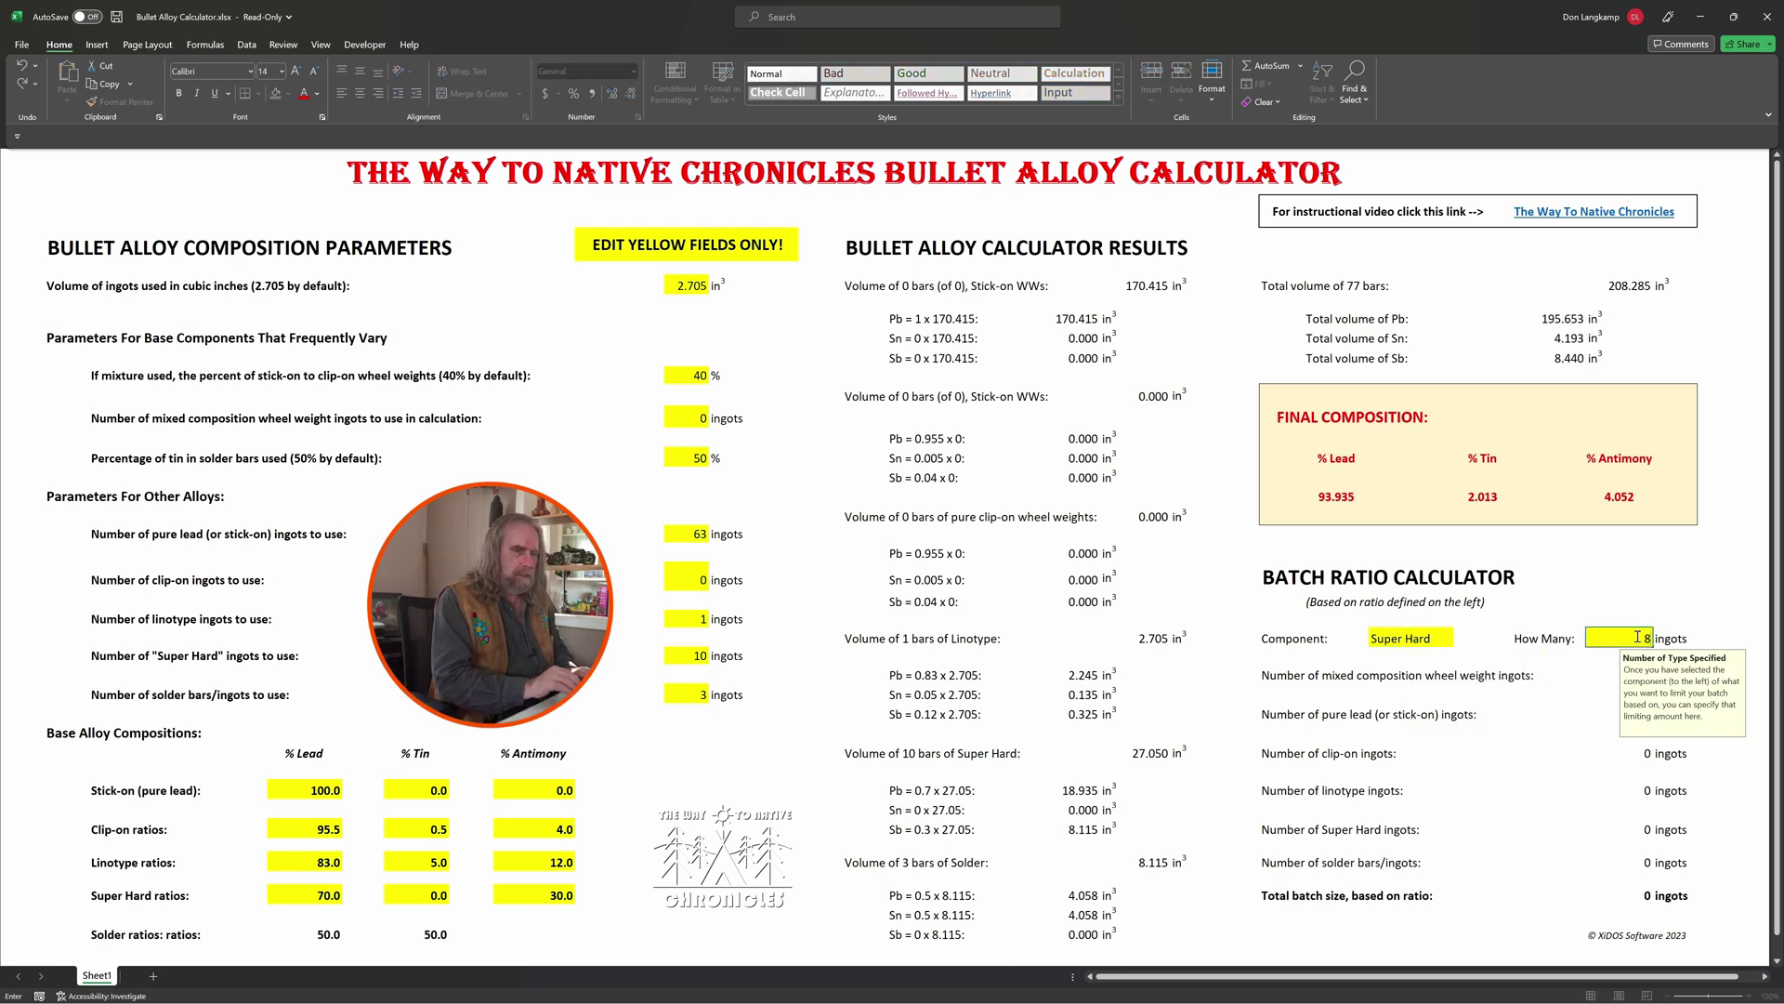
{"action": "key", "text": "Return"}
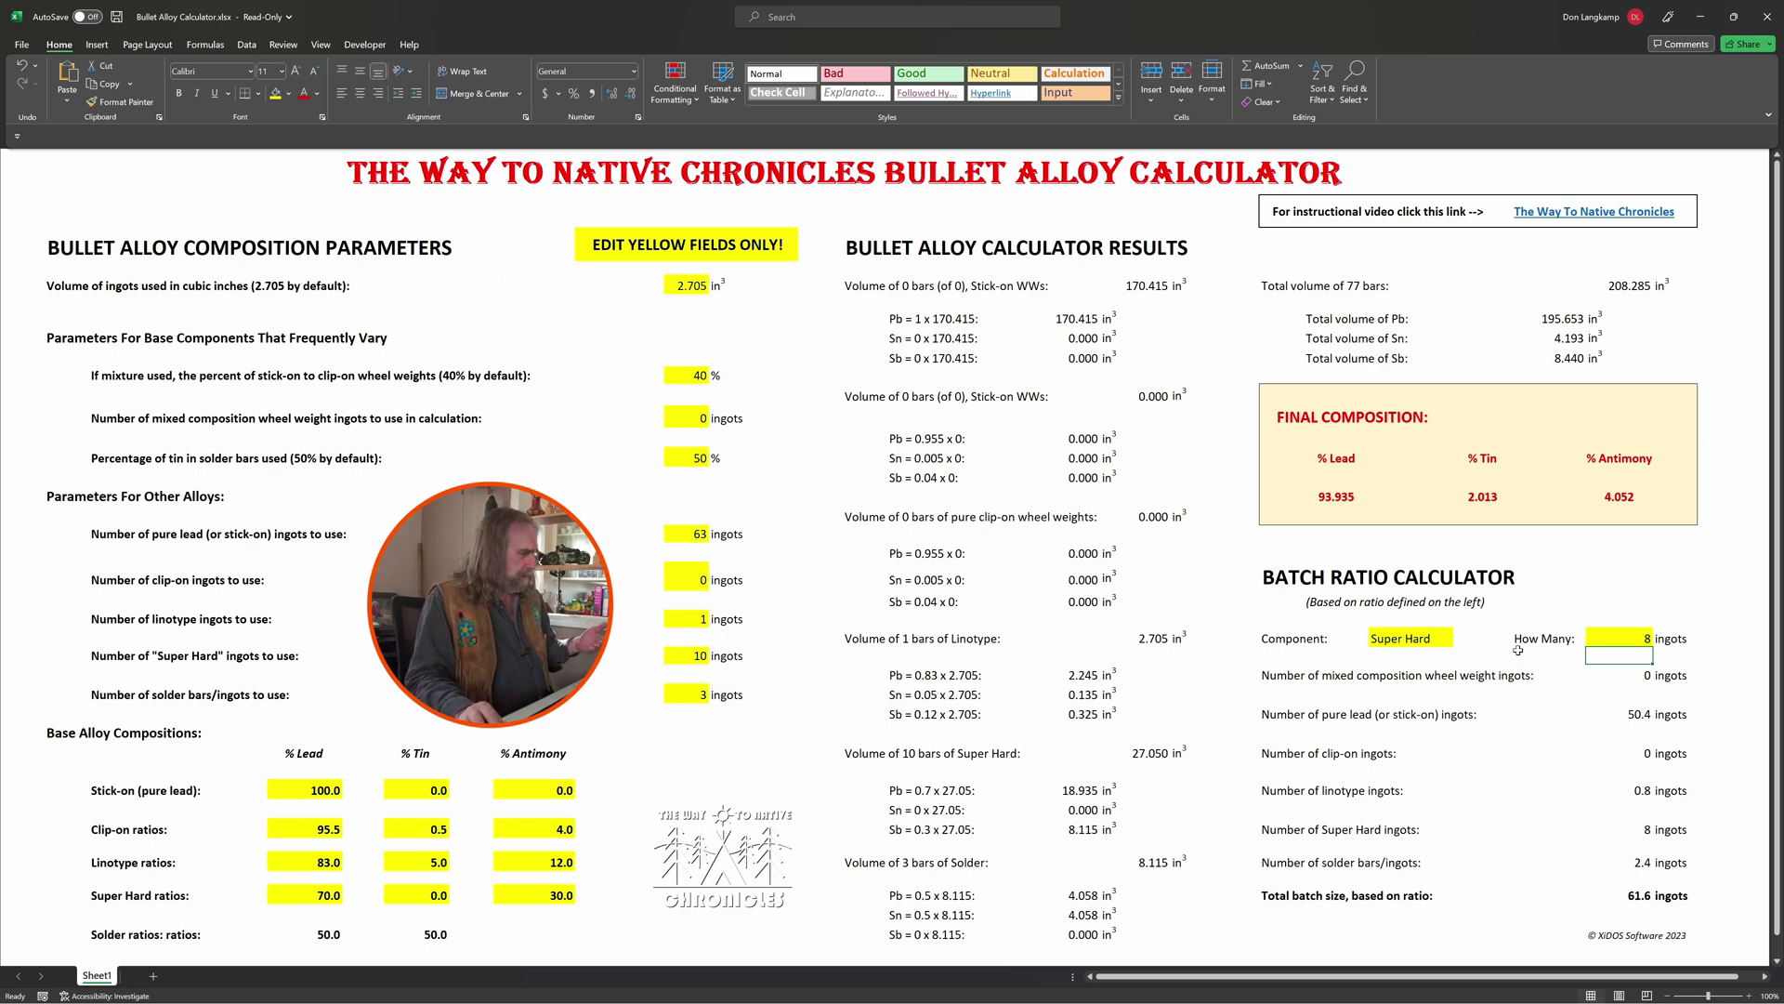
Switch the limiting component to Pure lead with 50 ingots, giving a 61.11-ingot batch.
{"action": "left_click", "coordinate": [1441, 638]}
{"action": "left_click", "coordinate": [1459, 640]}
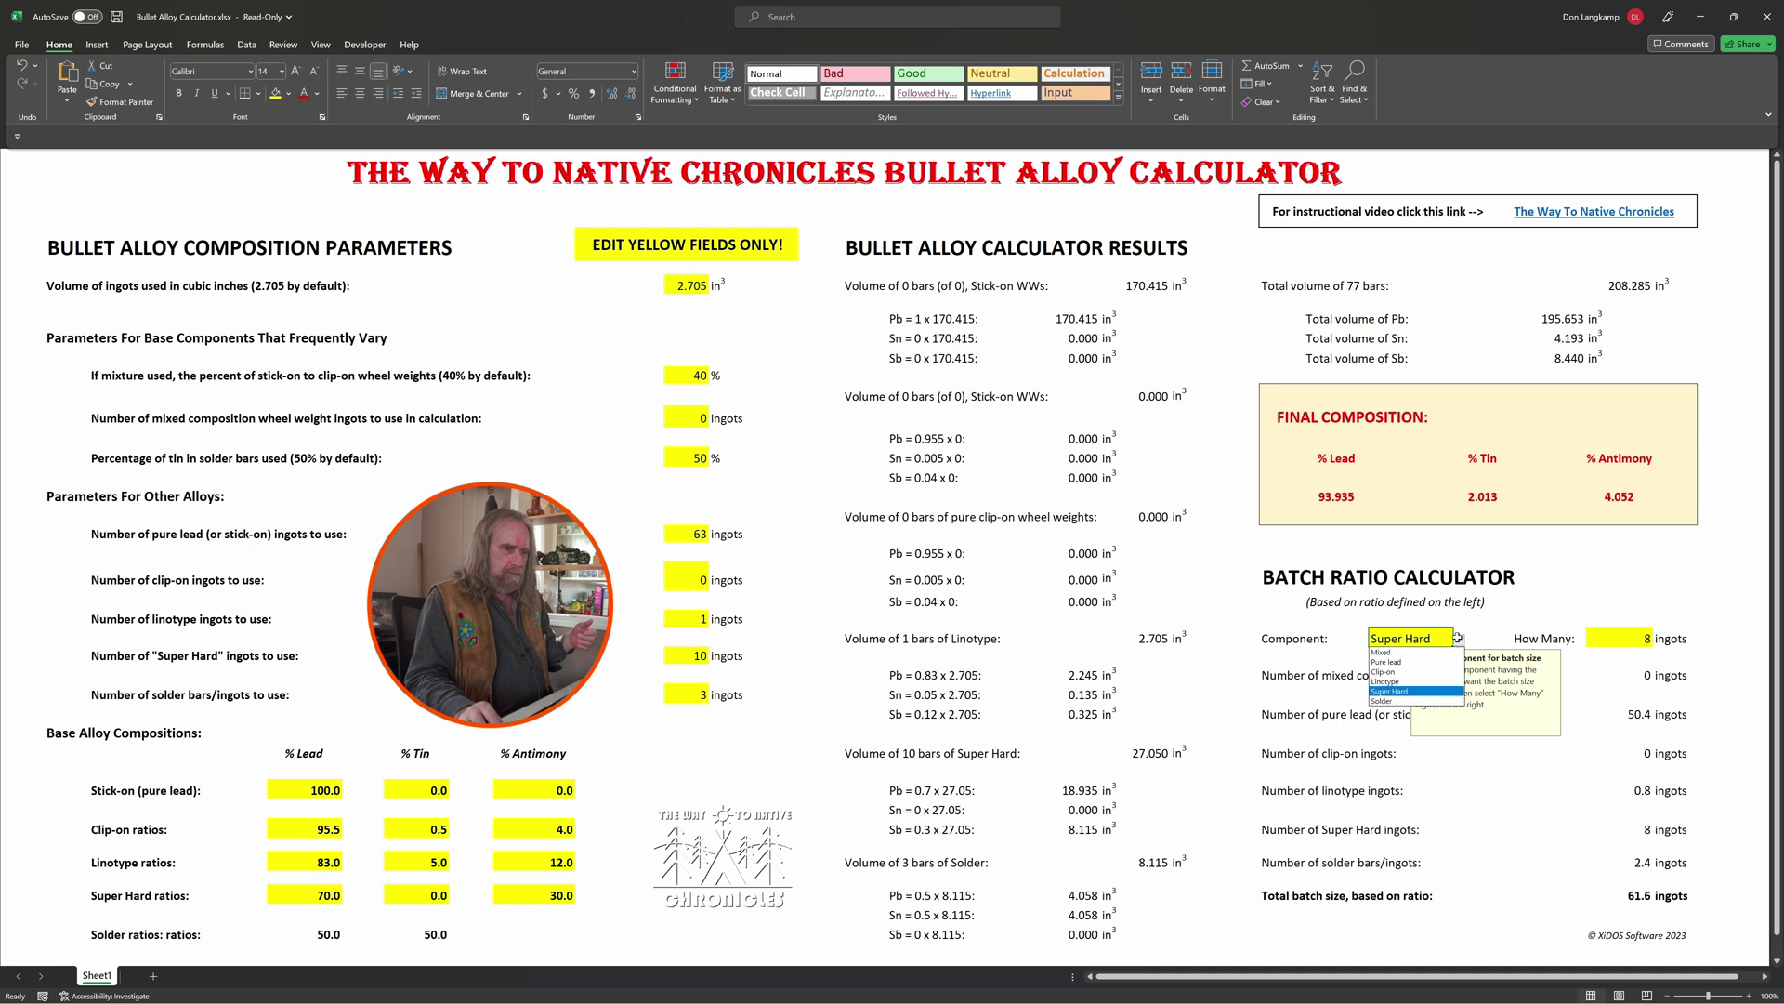
{"action": "left_click", "coordinate": [1405, 662]}
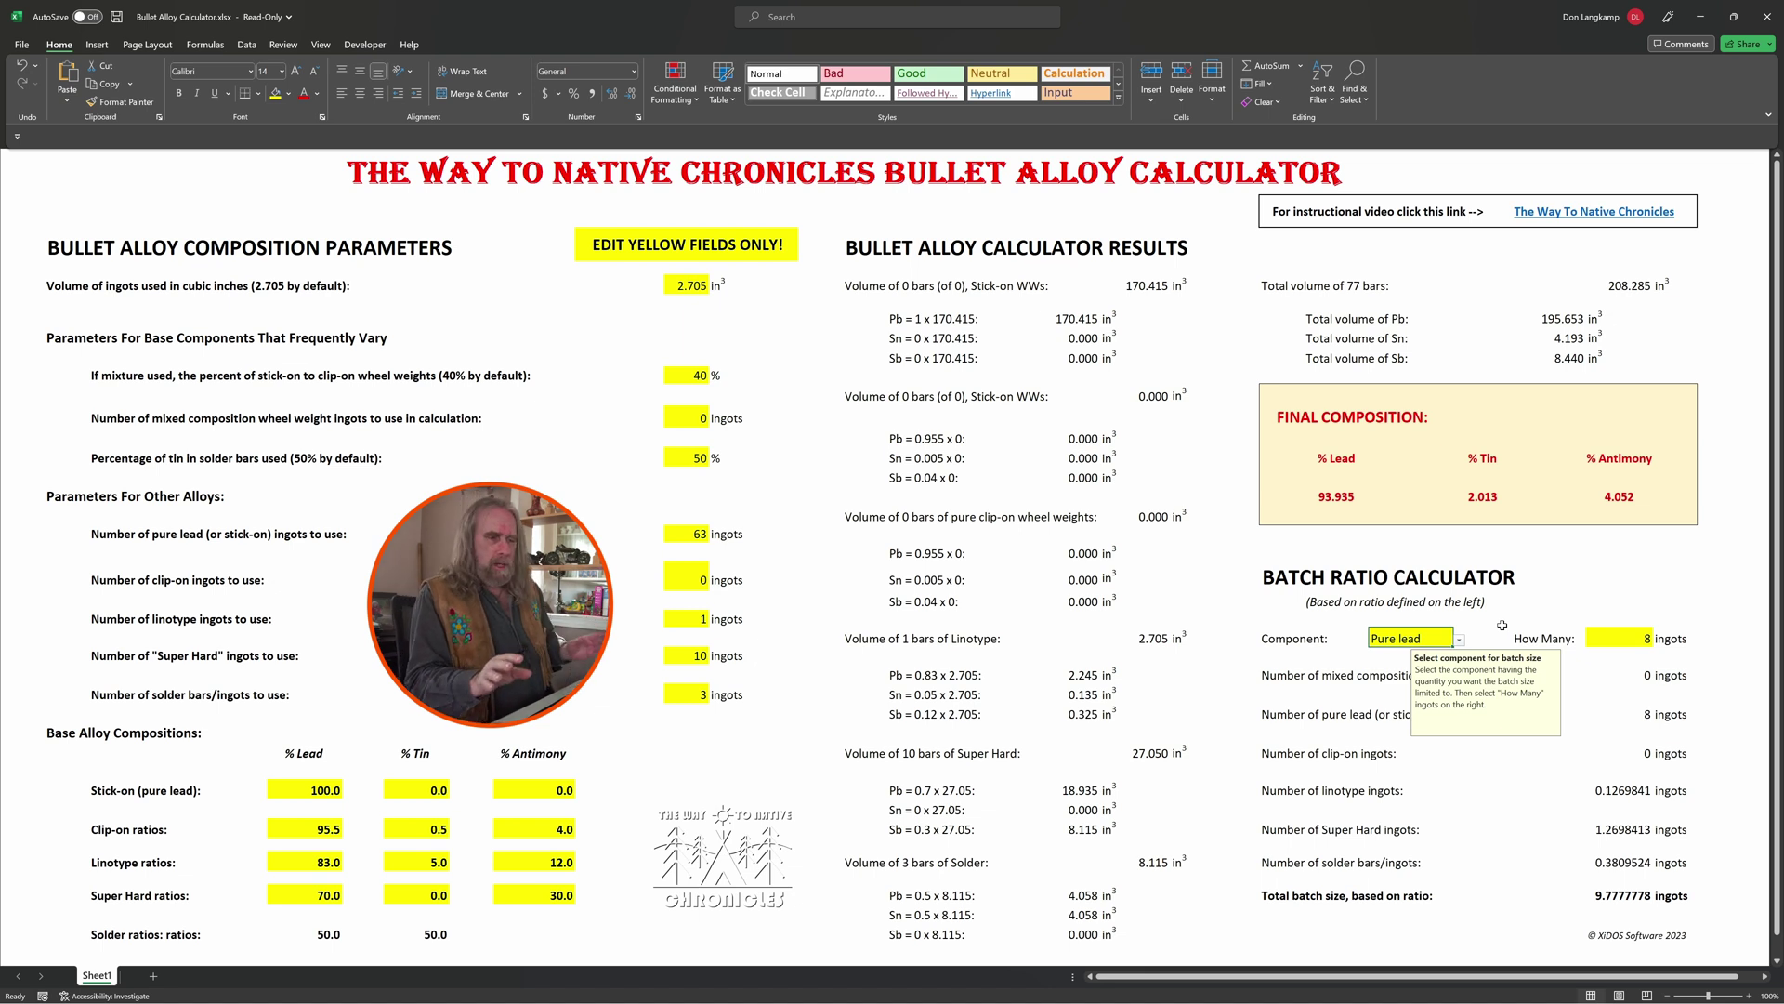
{"action": "left_click", "coordinate": [1643, 635]}
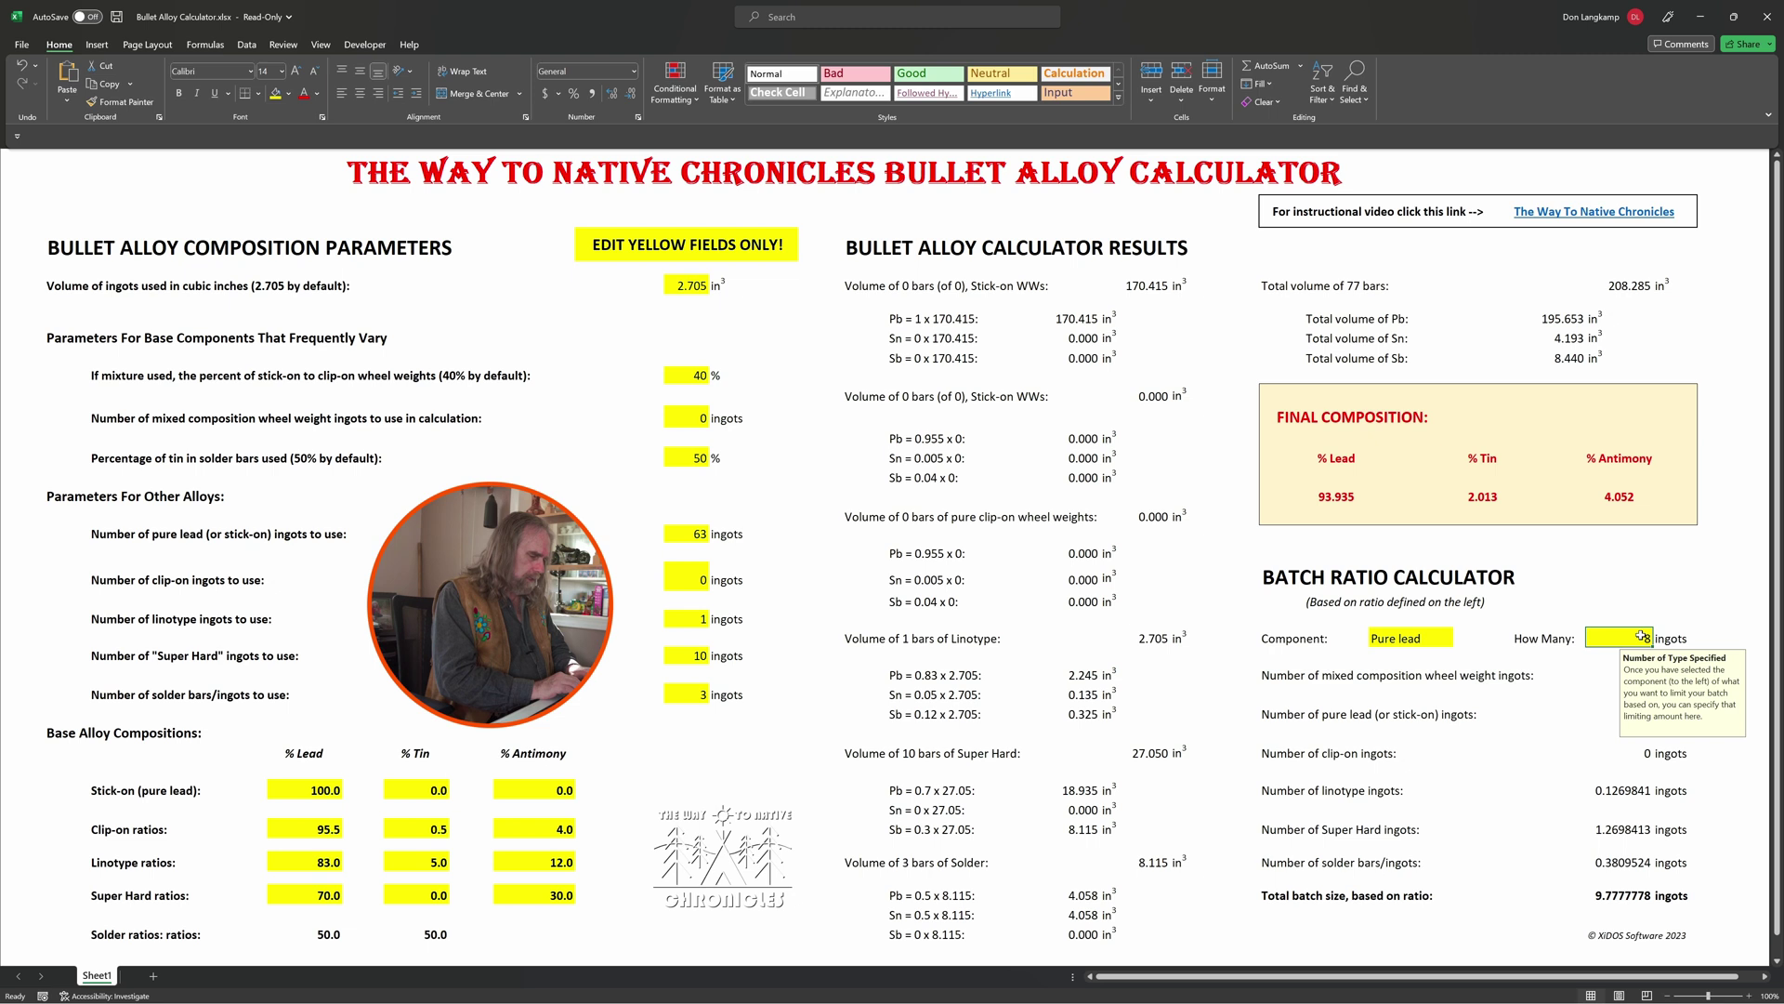
{"action": "type", "text": "50"}
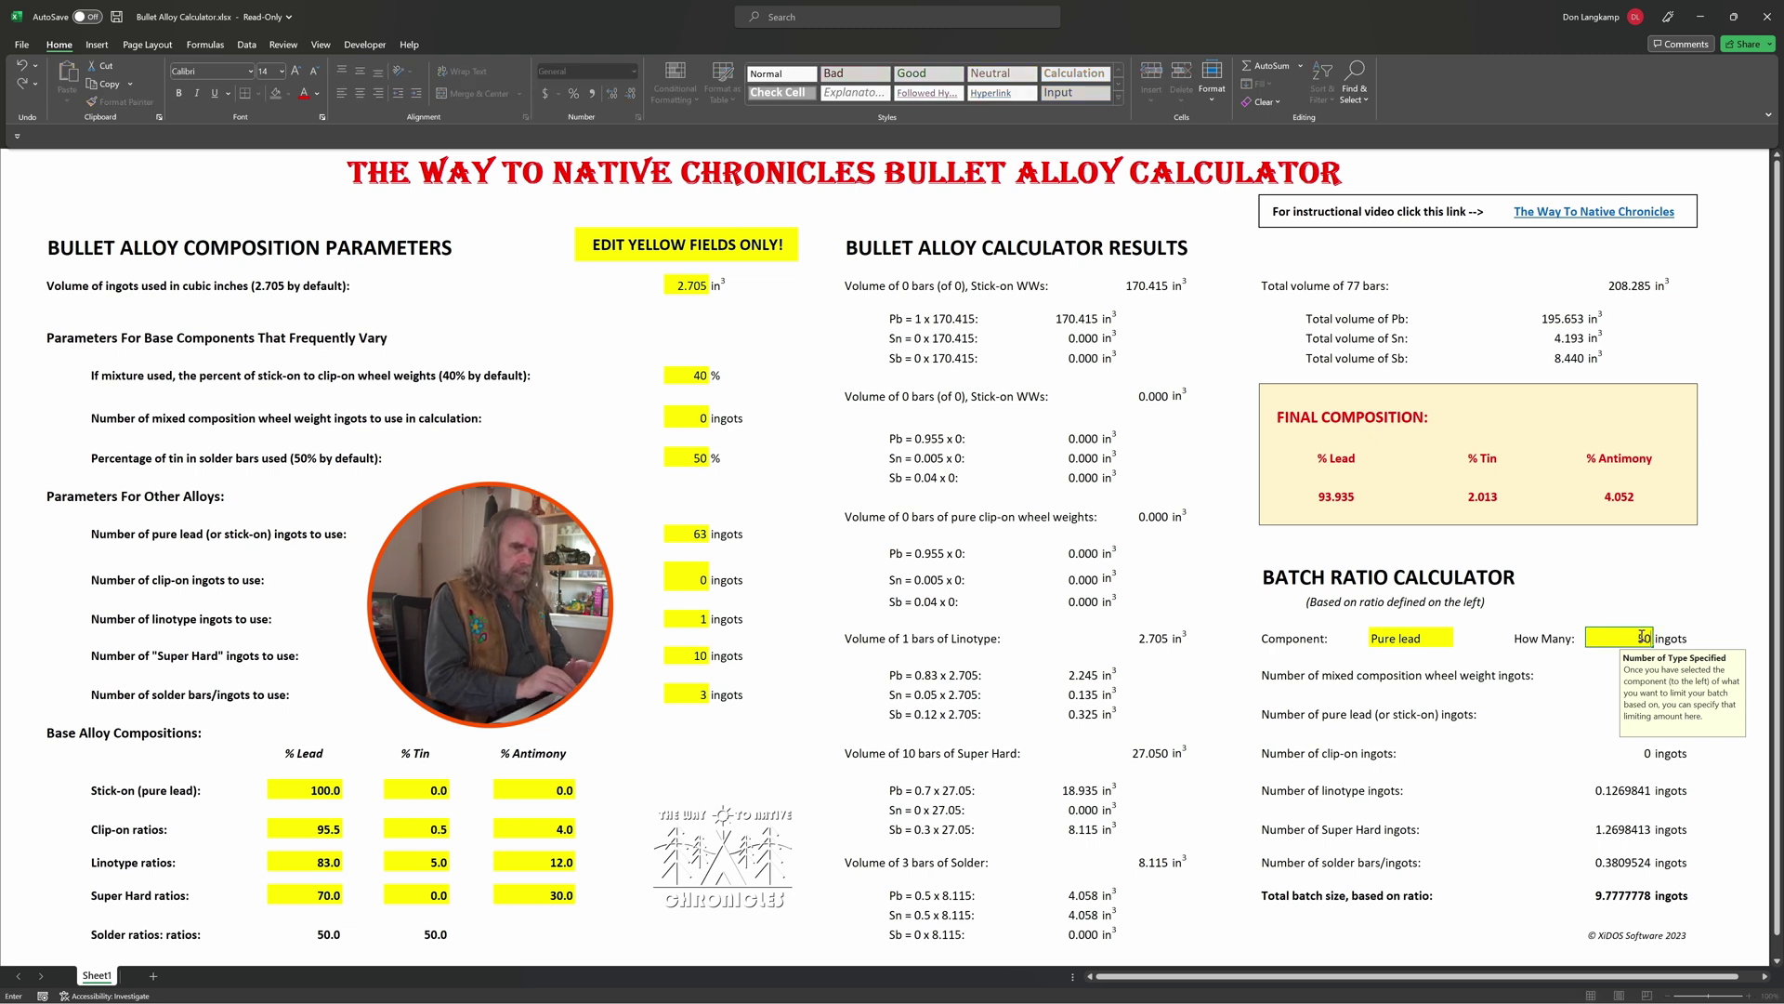
{"action": "key", "text": "Return"}
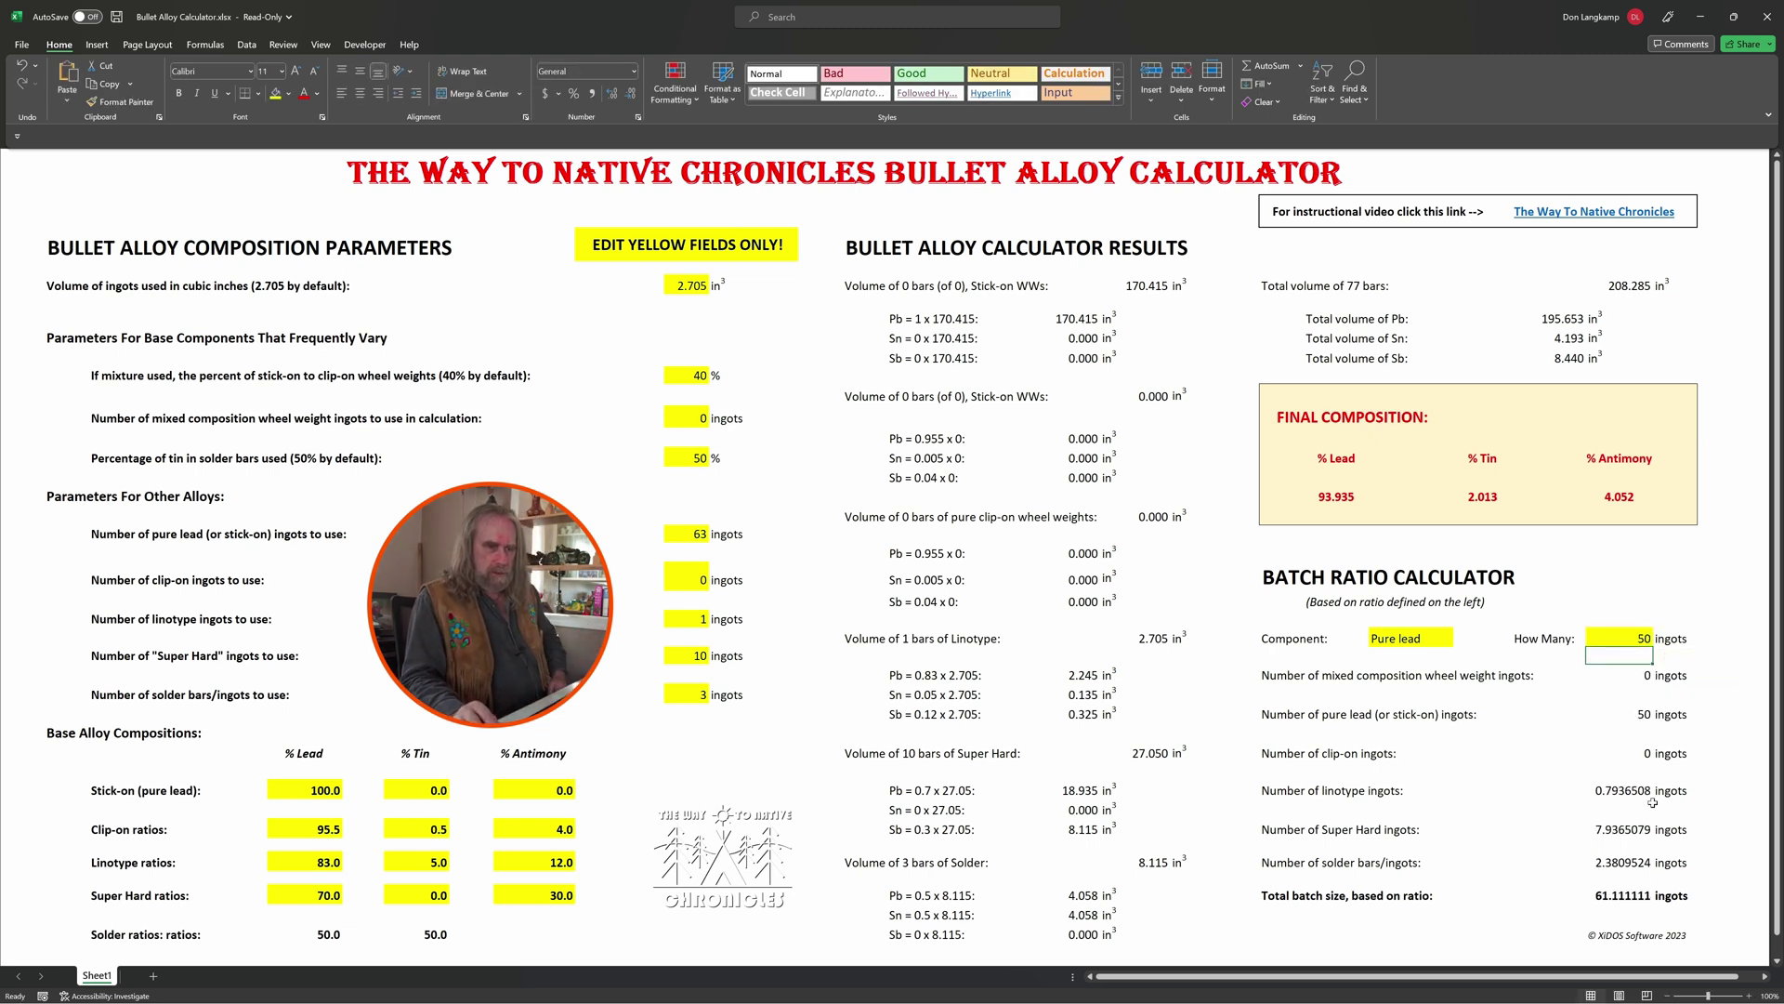